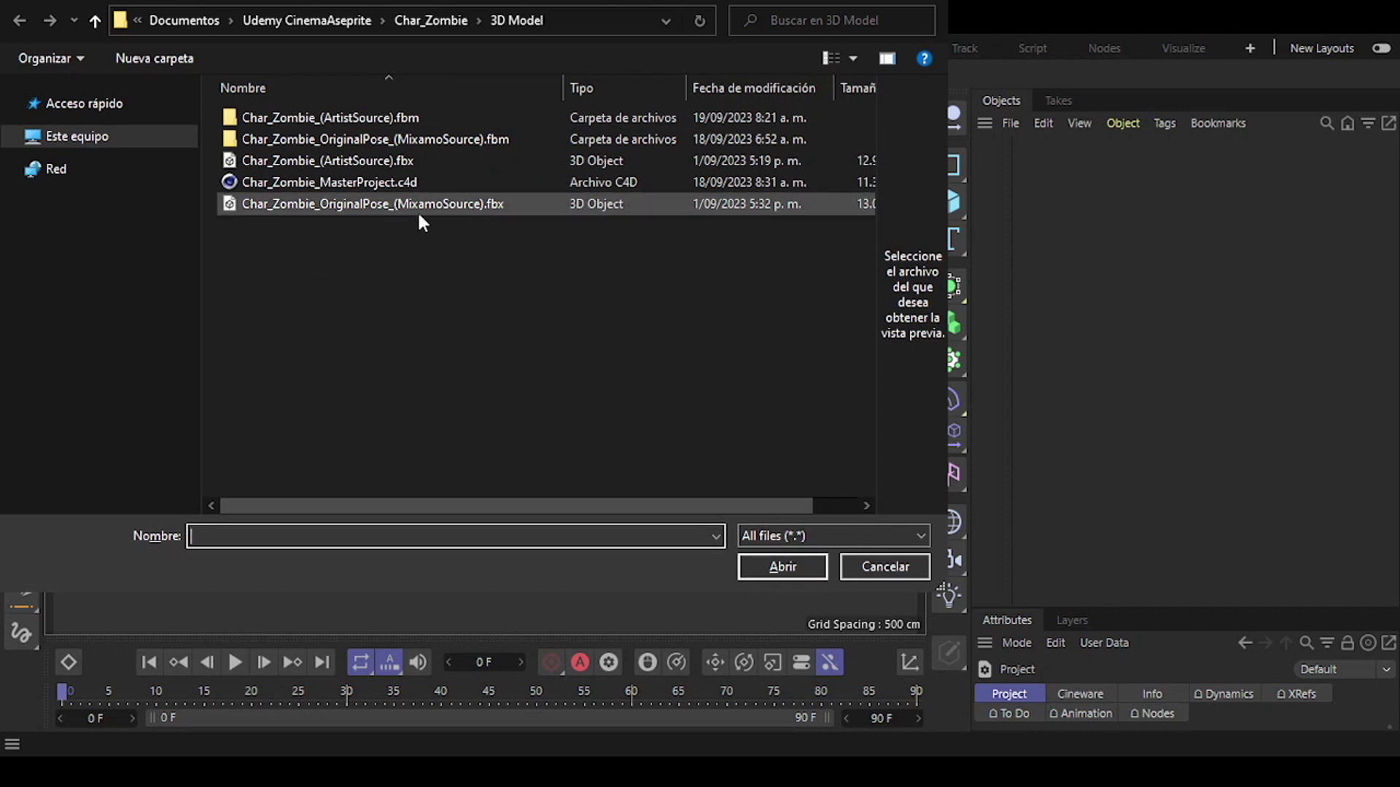
# Load Char_Zombie_OriginalPose_(MixamoSource).fbx to bring in the zombie mesh and mixamorig skeleton
pyautogui.doubleClick(270, 202)
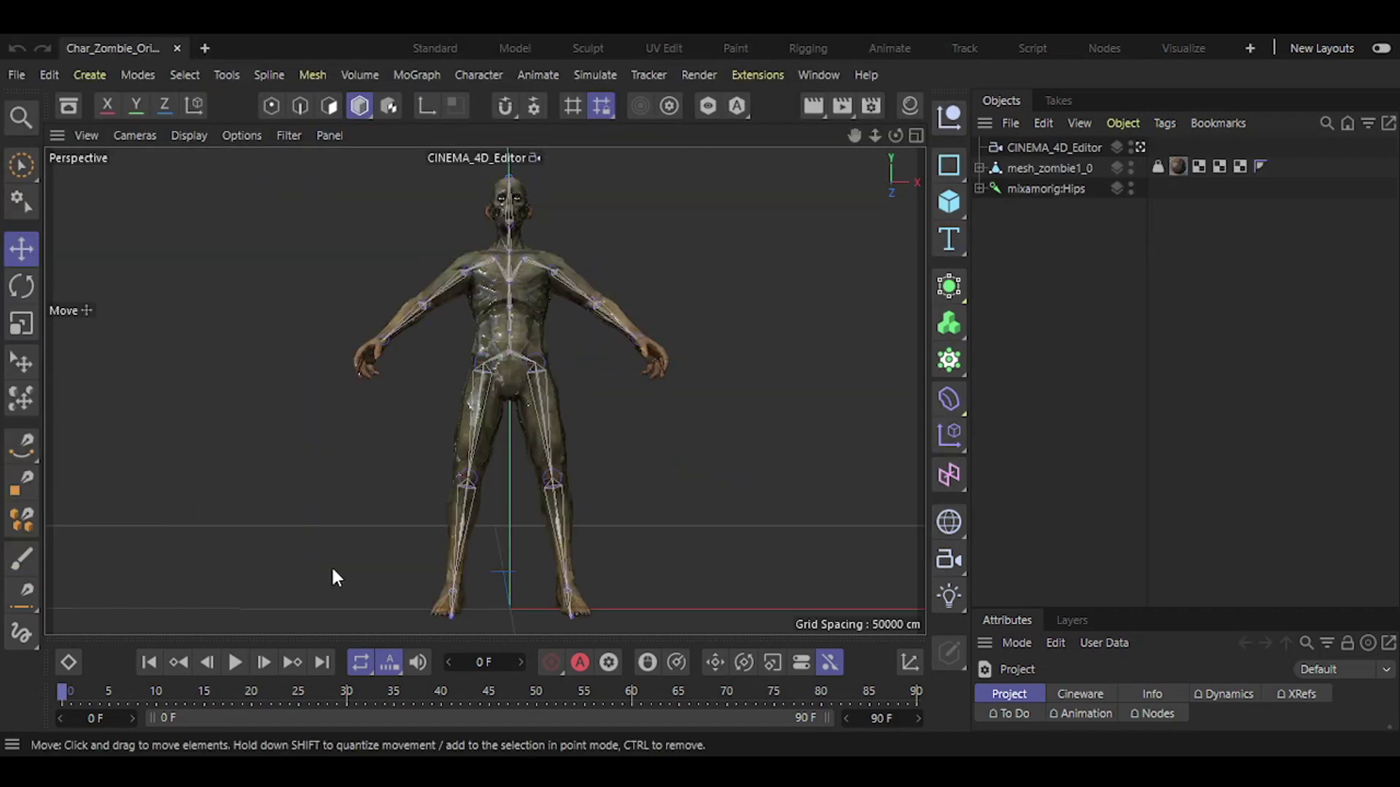
pyautogui.click(1063, 147)
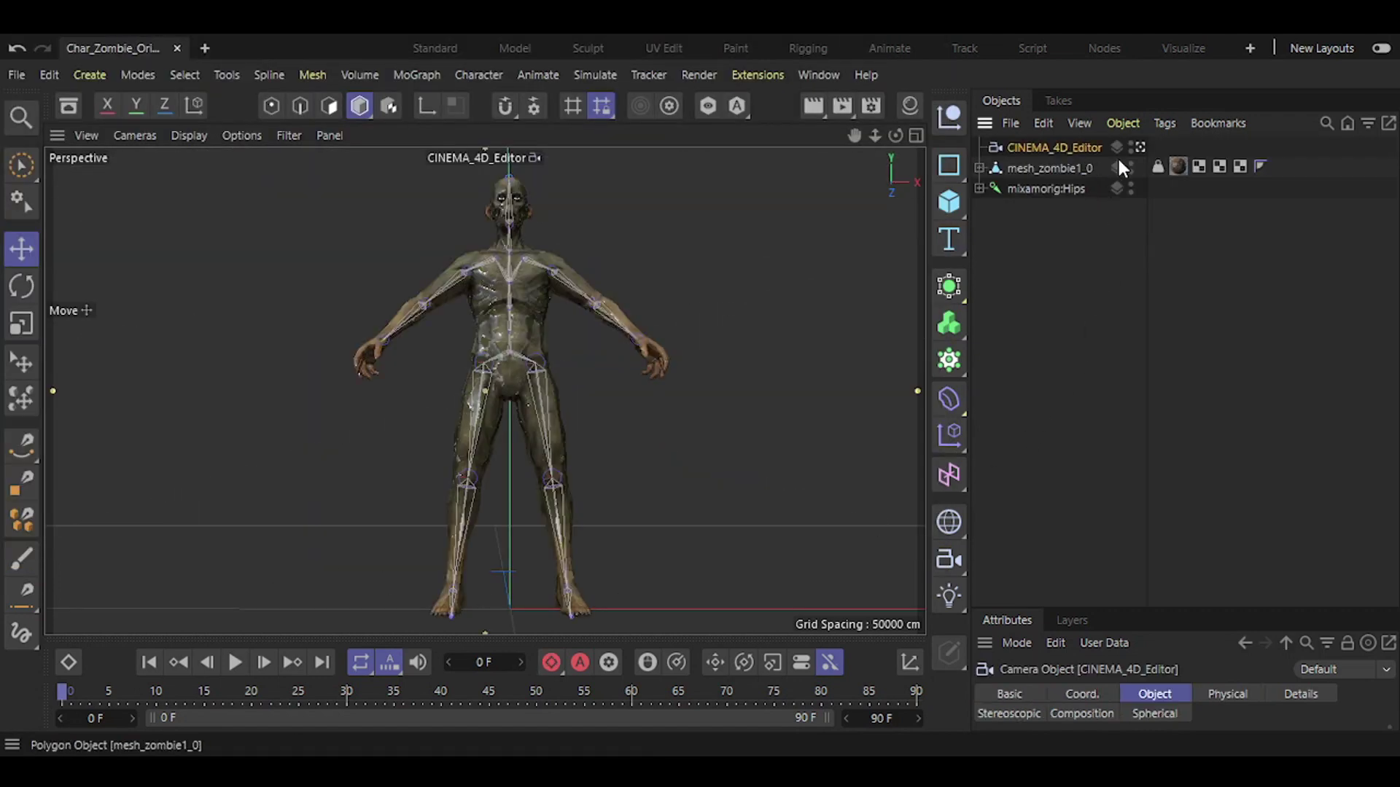
pyautogui.click(1140, 148)
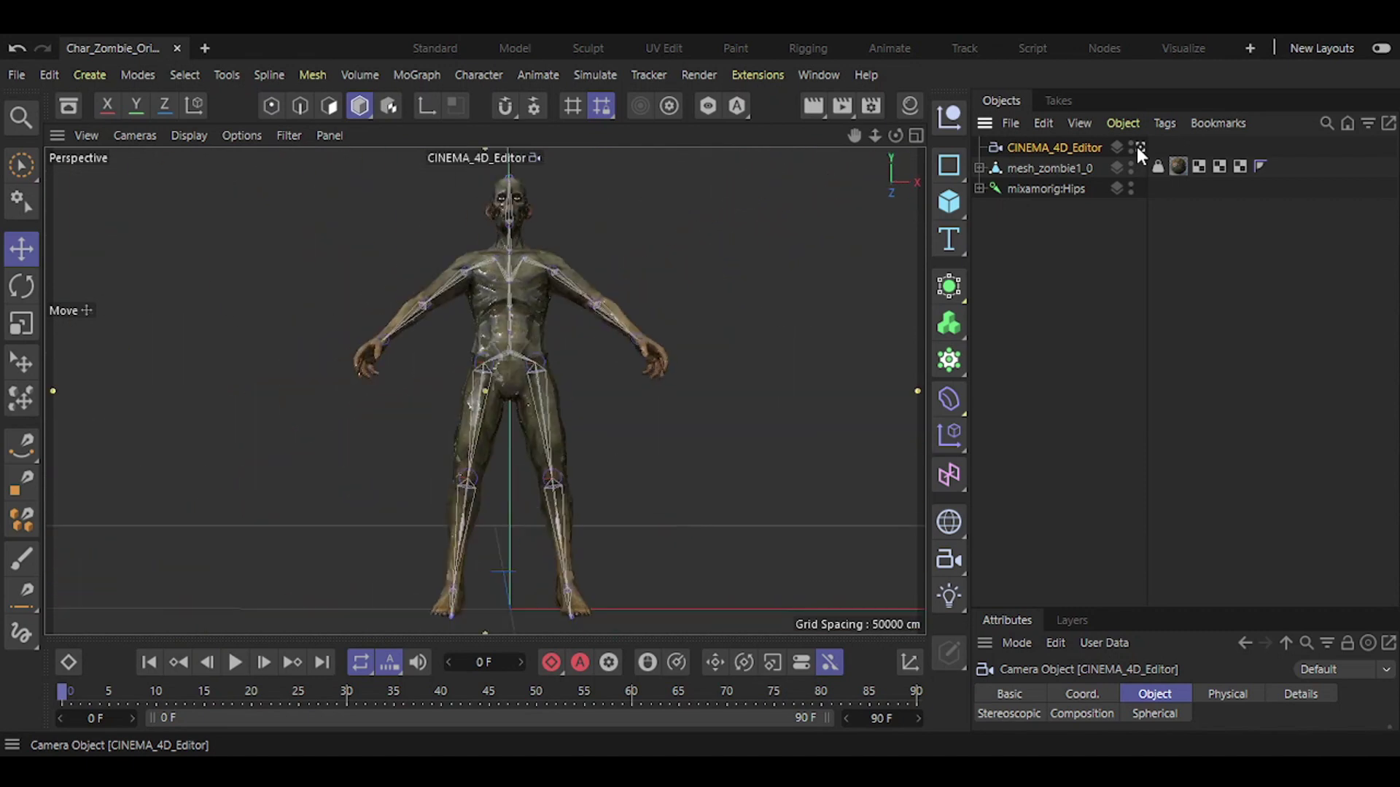
pyautogui.click(1050, 167)
pyautogui.click(979, 168)
pyautogui.click(1033, 189)
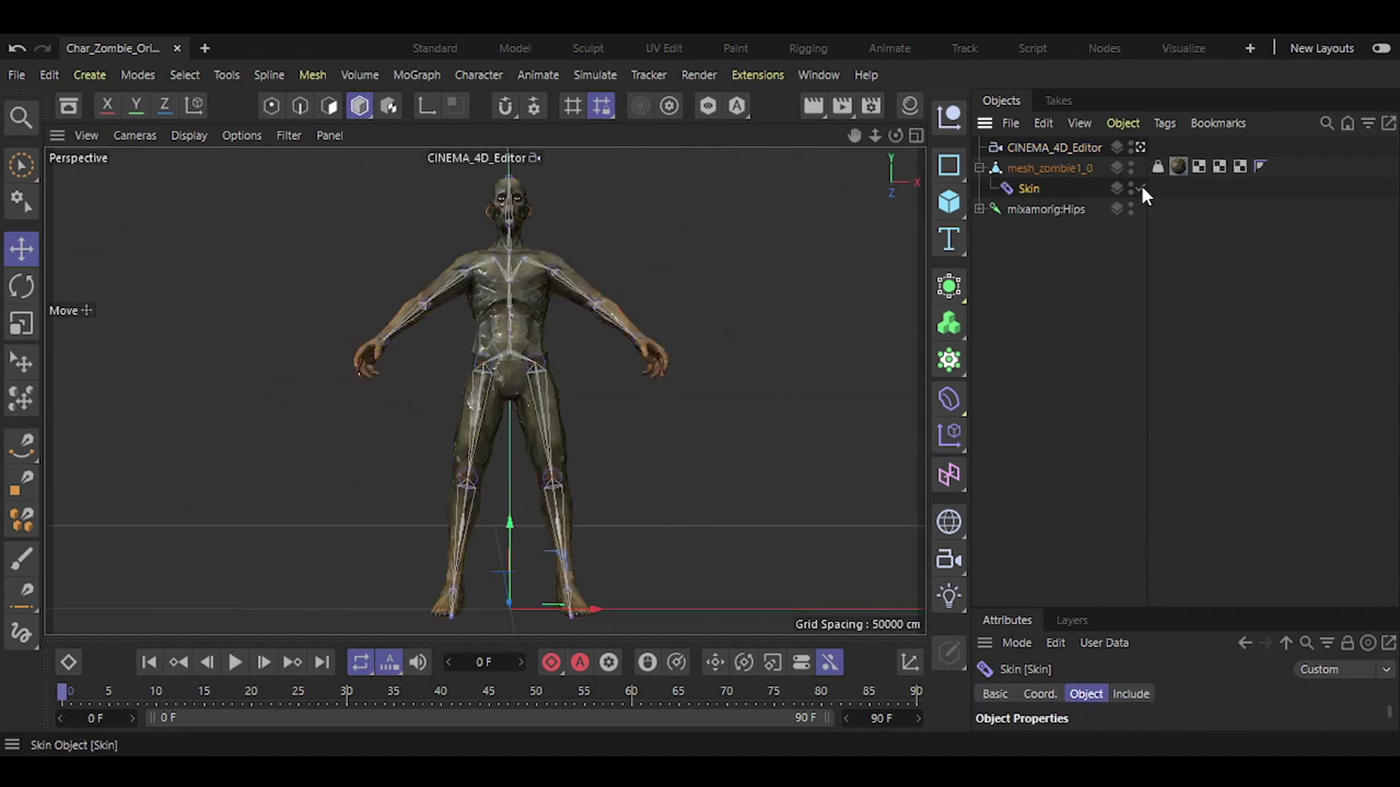
pyautogui.click(979, 208)
pyautogui.click(1021, 209)
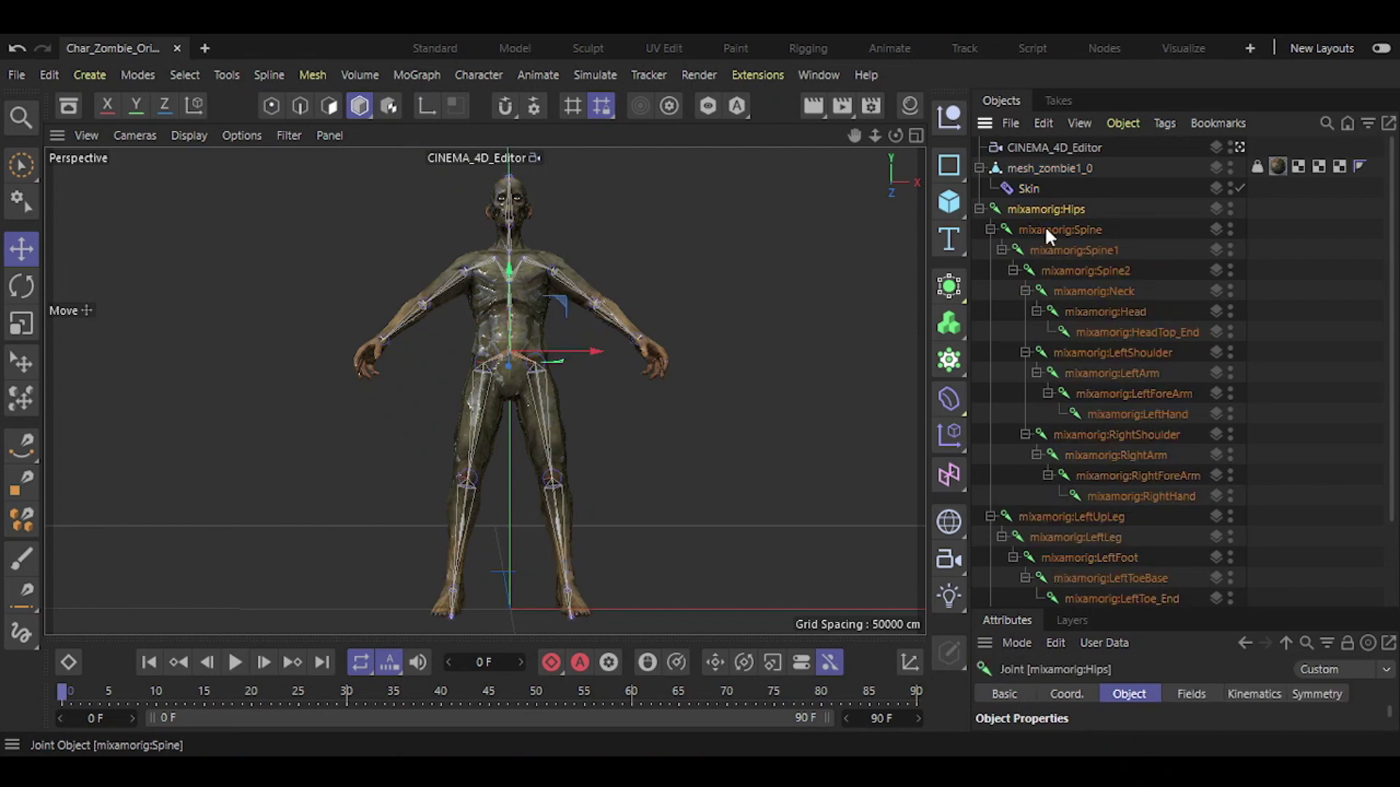
pyautogui.click(979, 209)
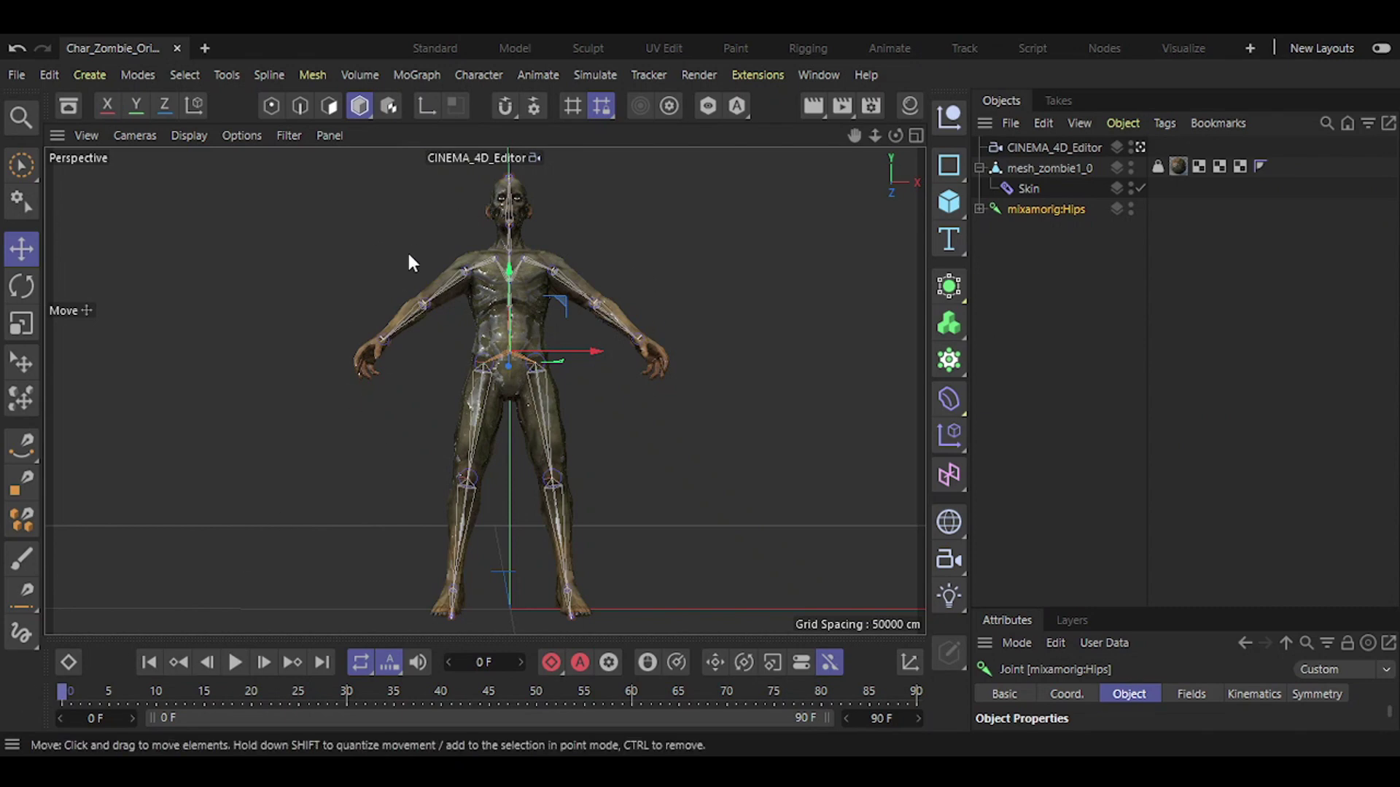
pyautogui.click(979, 167)
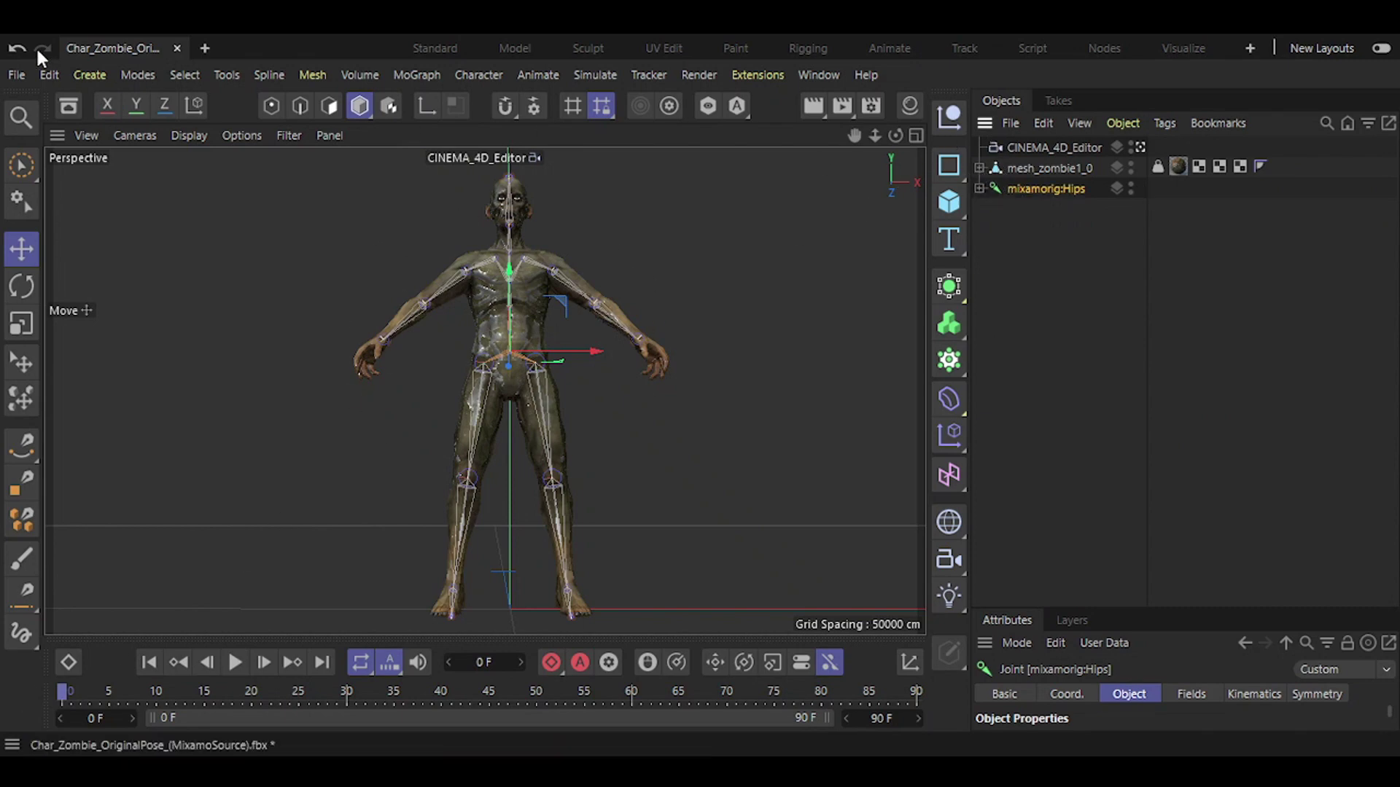
# Save the scene as Char_Zombie_MasterProject.c4d and view it through Default Camera, orbited out
pyautogui.hotkey('ctrl', 'shift', 's')
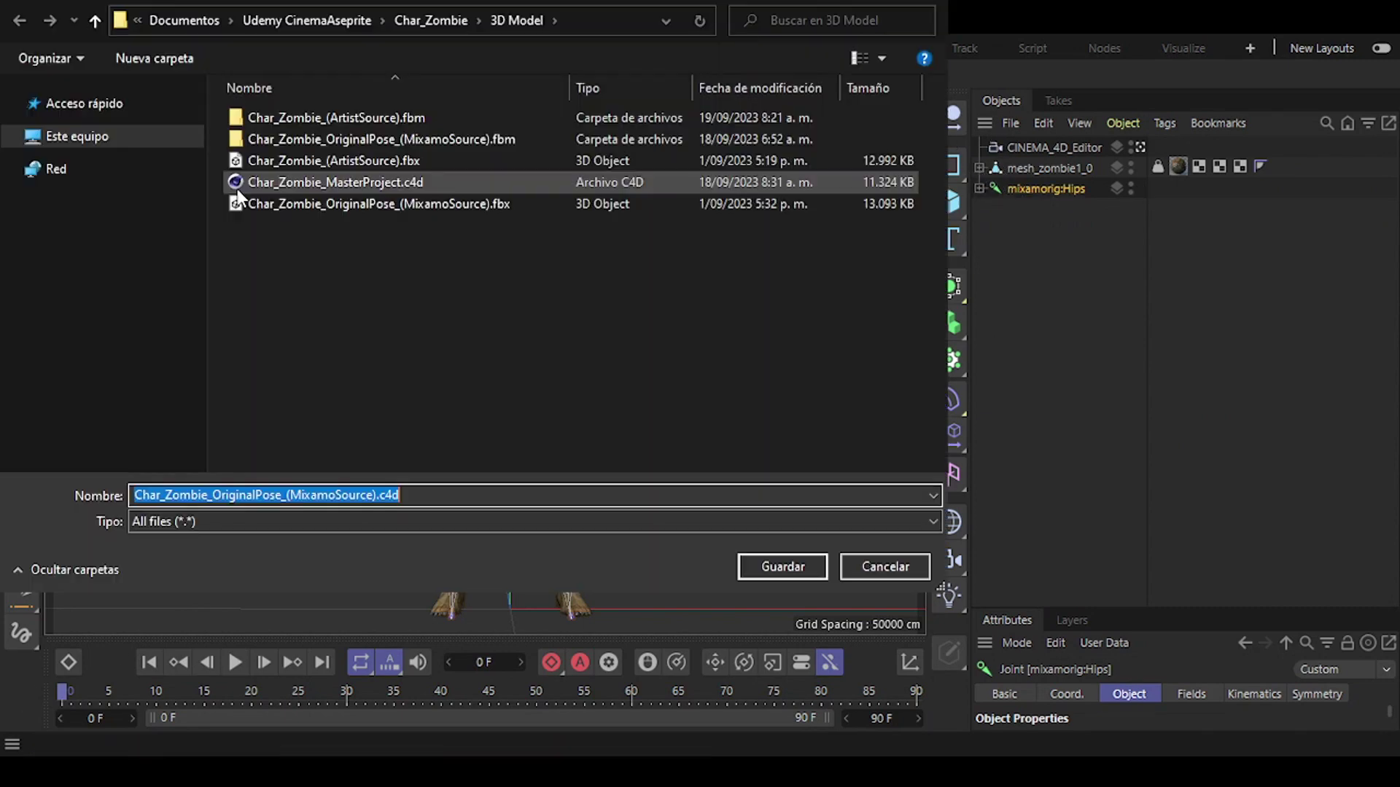
pyautogui.click(423, 182)
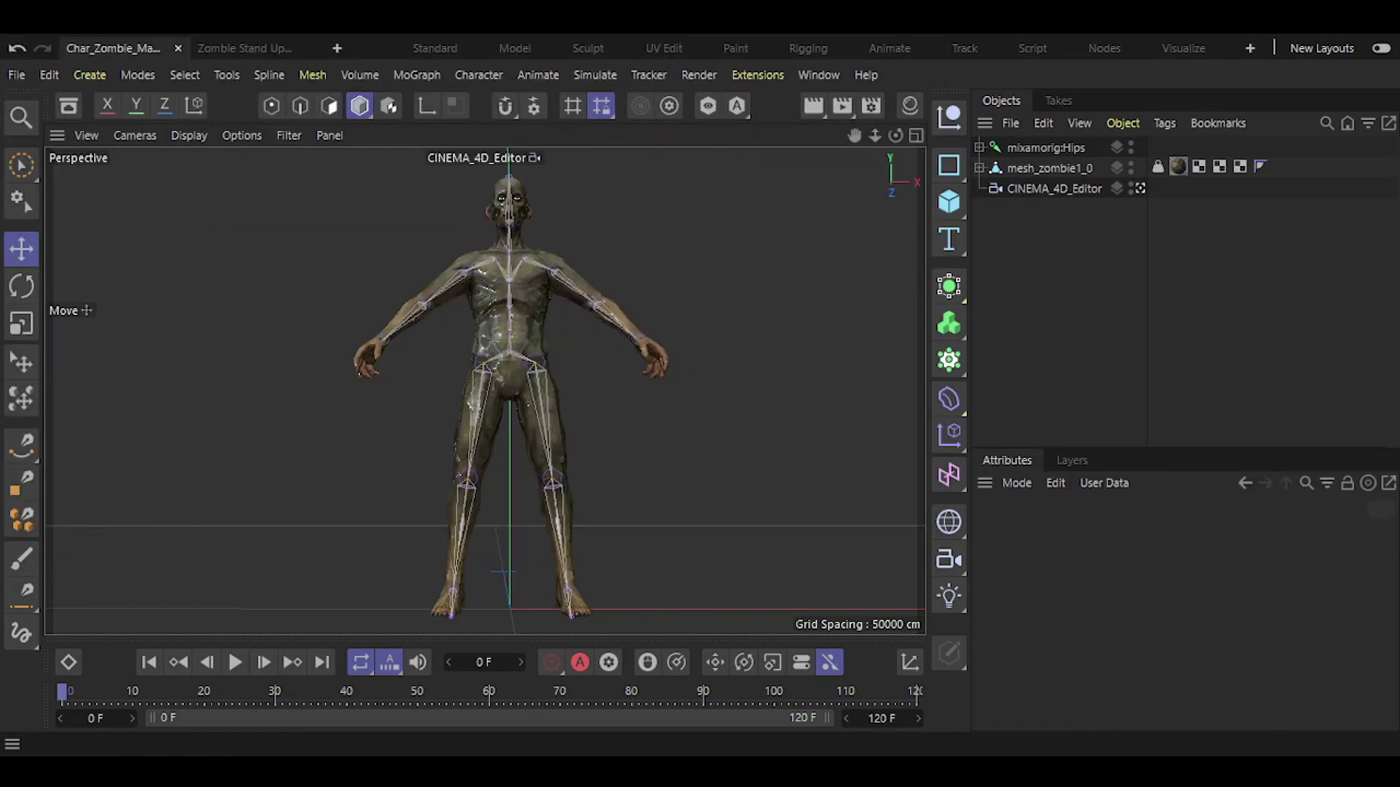
pyautogui.keyDown('alt'); pyautogui.moveTo(729, 474); pyautogui.dragTo(794, 487); pyautogui.keyUp('alt')
pyautogui.click(1139, 187)
pyautogui.keyDown('alt'); pyautogui.moveTo(649, 421); pyautogui.dragTo(597, 466); pyautogui.keyUp('alt')
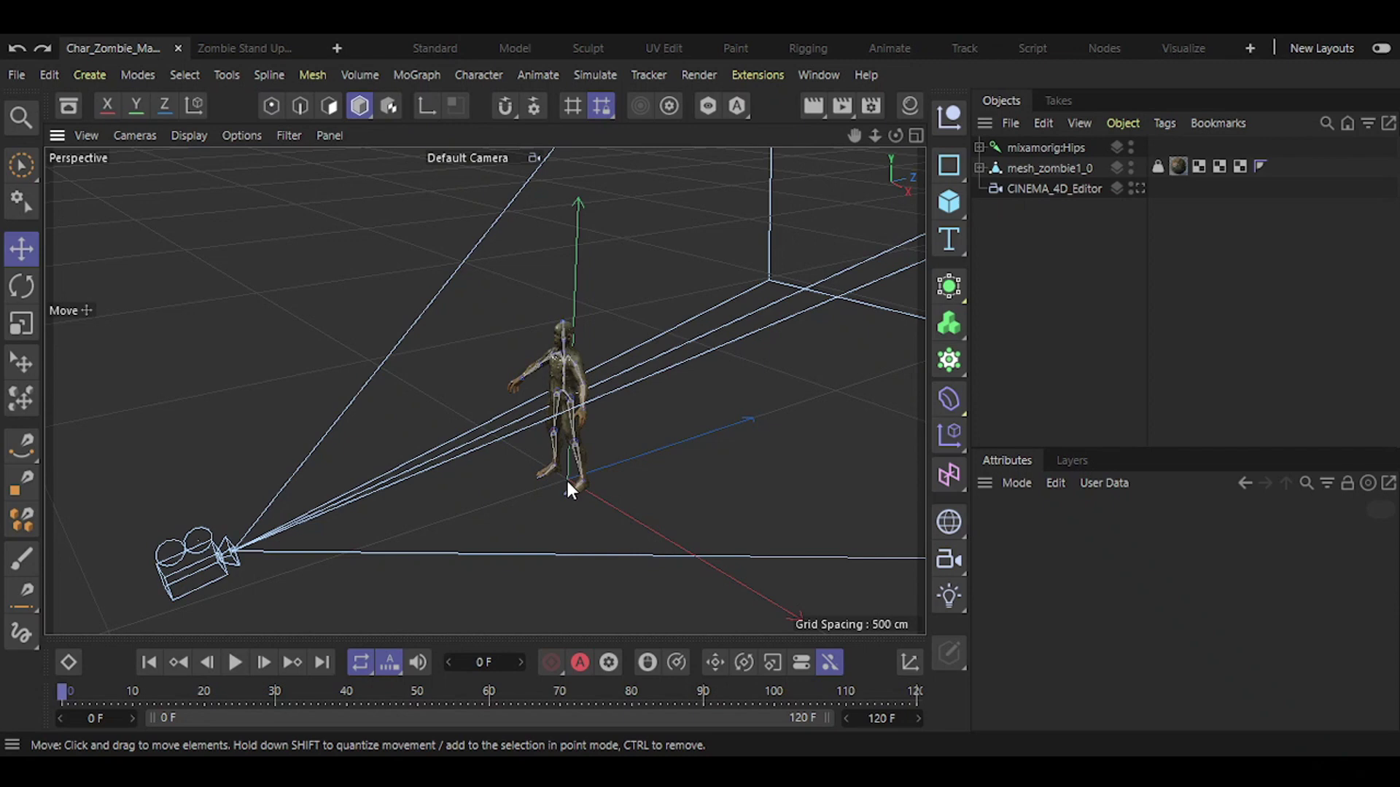
# Add fifteen numbered nulls, 0-Origen, 1-Idle, 2-Walk through 14-StandUp-B, above the zombie rig
pyautogui.hotkey('ctrl', 'v')
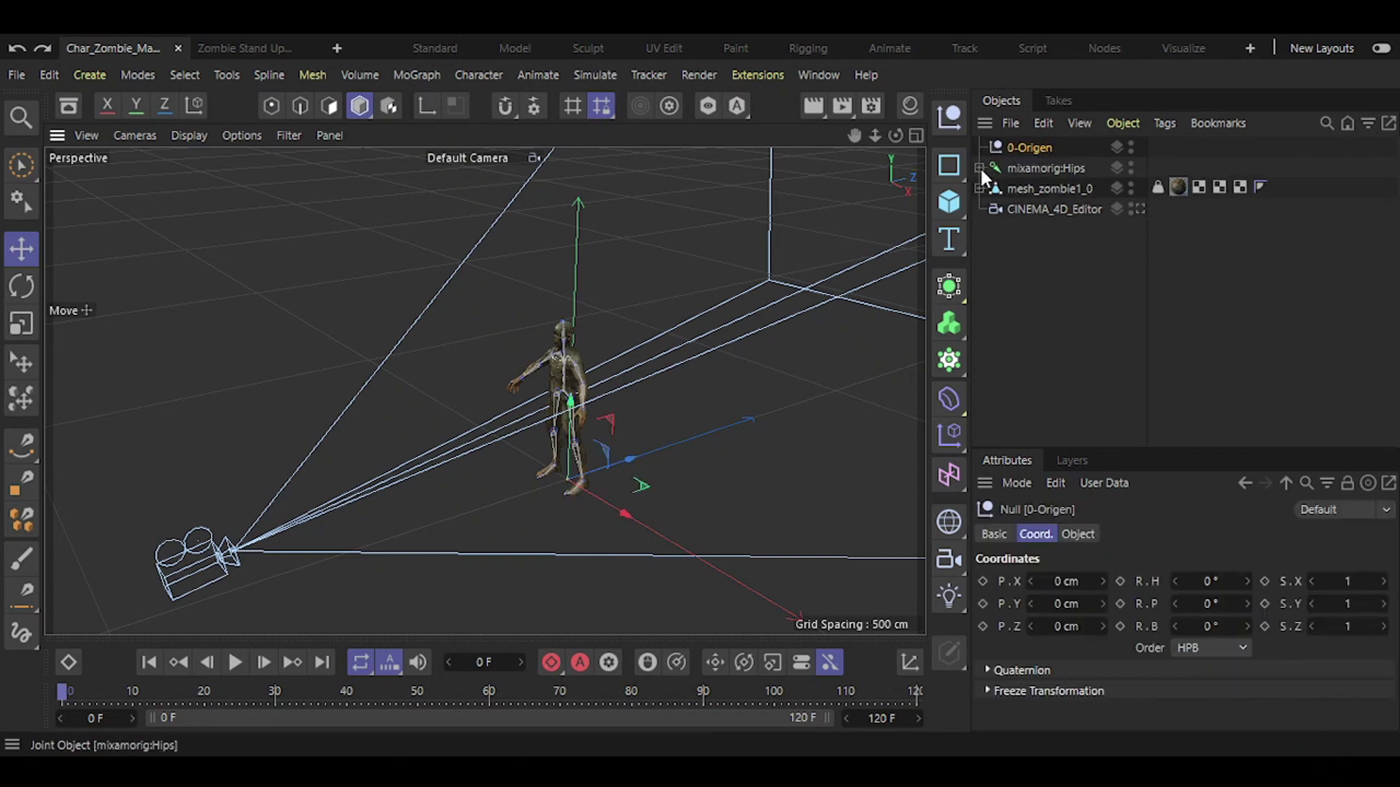
pyautogui.hotkey('ctrl', 'v')
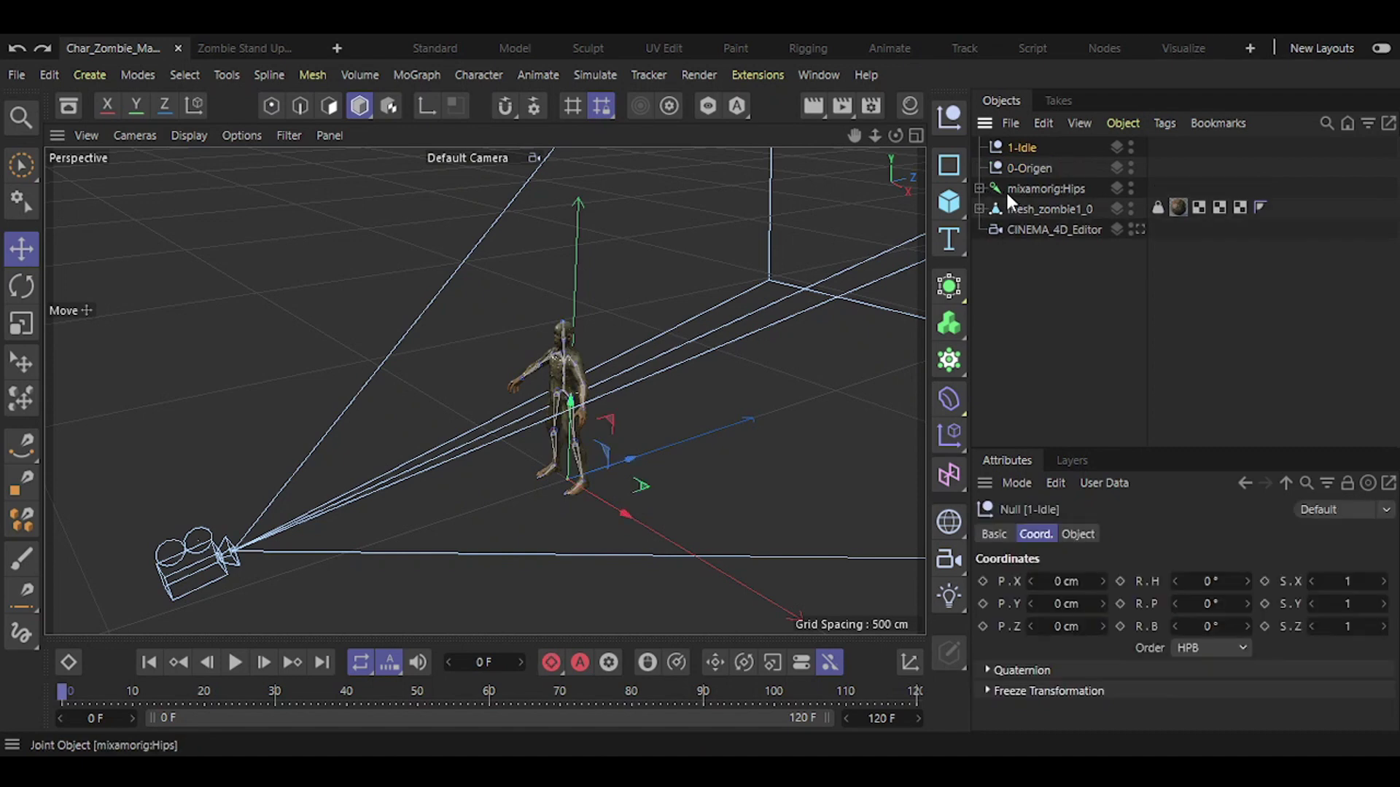
pyautogui.hotkey('ctrl', 'v')
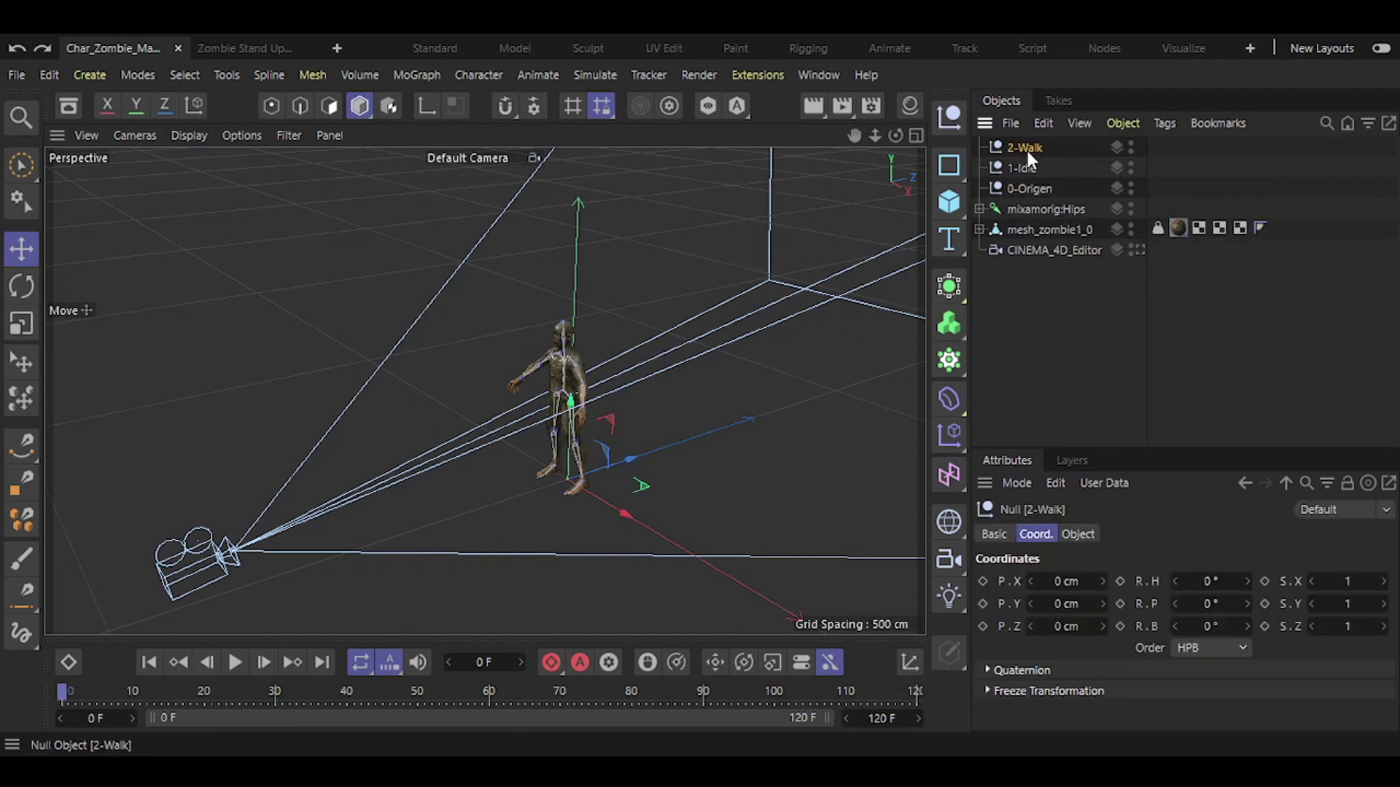
pyautogui.hotkey('ctrl', 'v')
pyautogui.hotkey('ctrl', 'v')
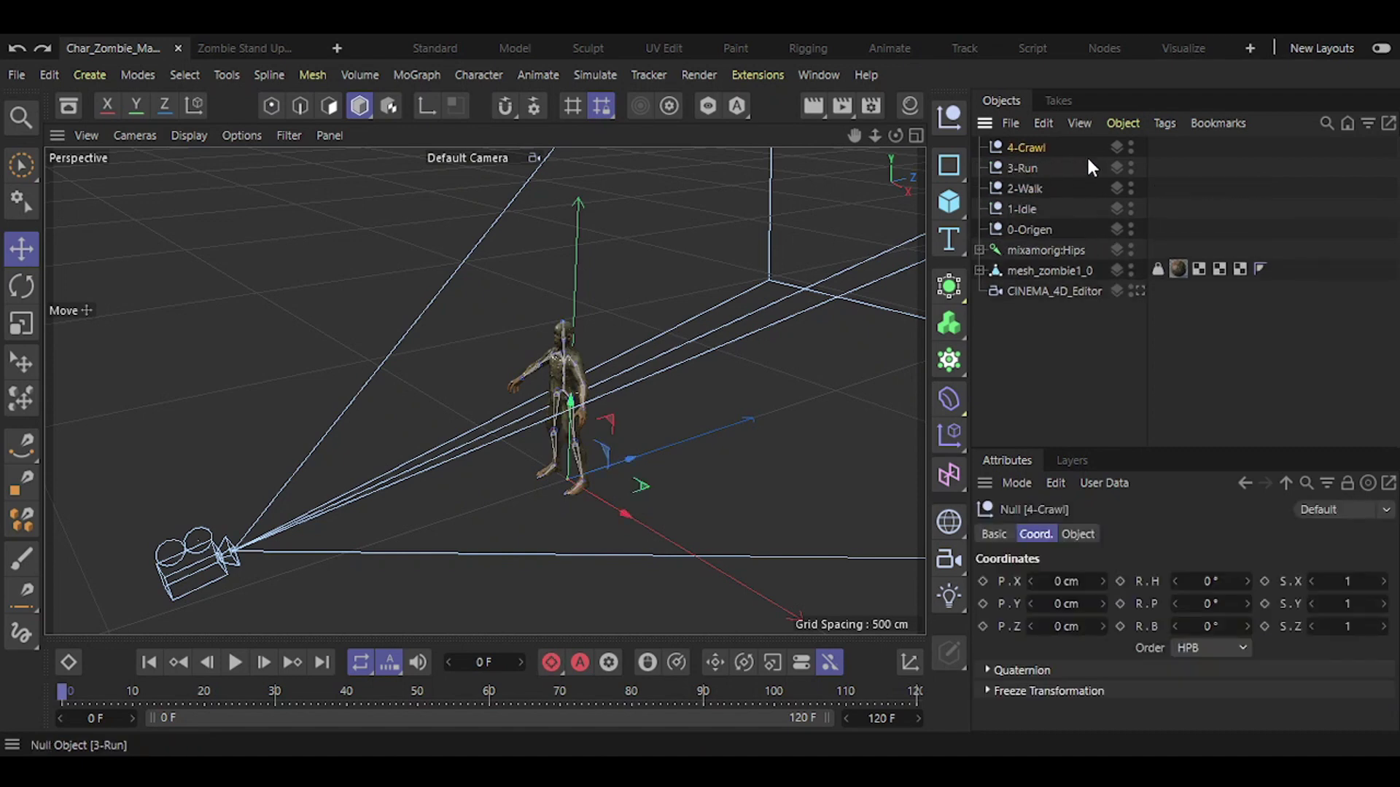
pyautogui.hotkey('ctrl', 'v')
pyautogui.hotkey('ctrl', 'v')
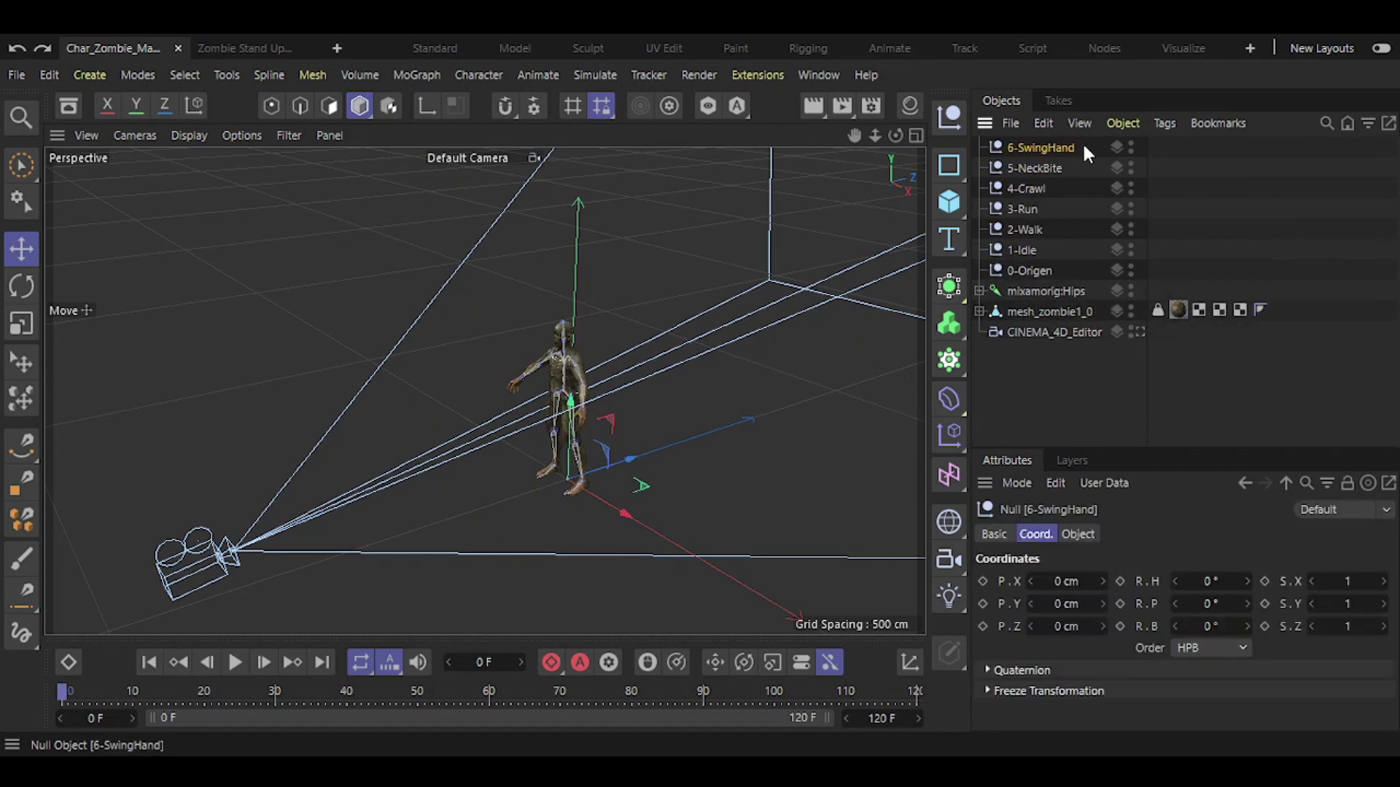
pyautogui.hotkey('ctrl', 'v')
pyautogui.hotkey('ctrl', 'v')
pyautogui.hotkey('ctrl', 'v')
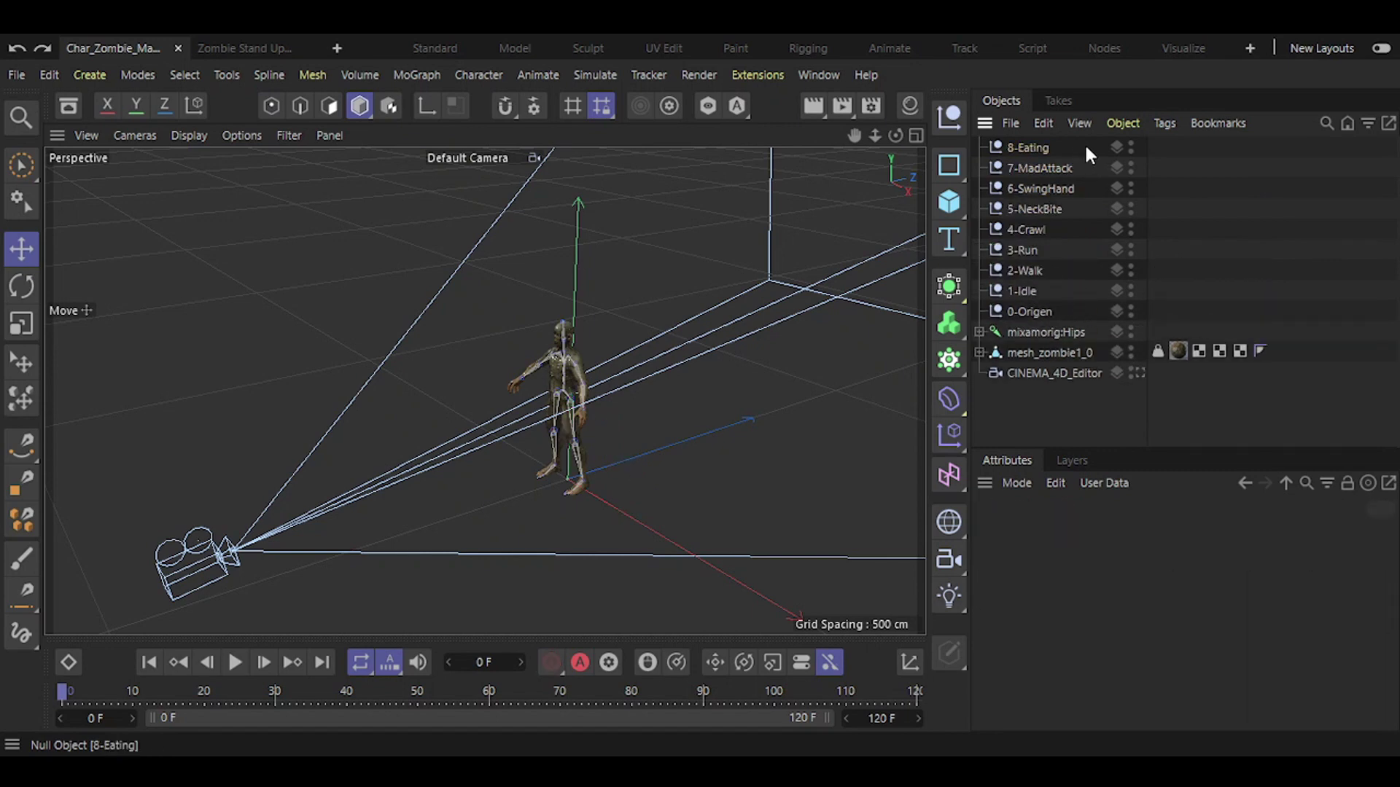
pyautogui.hotkey('ctrl', 'v')
pyautogui.hotkey('ctrl', 'v')
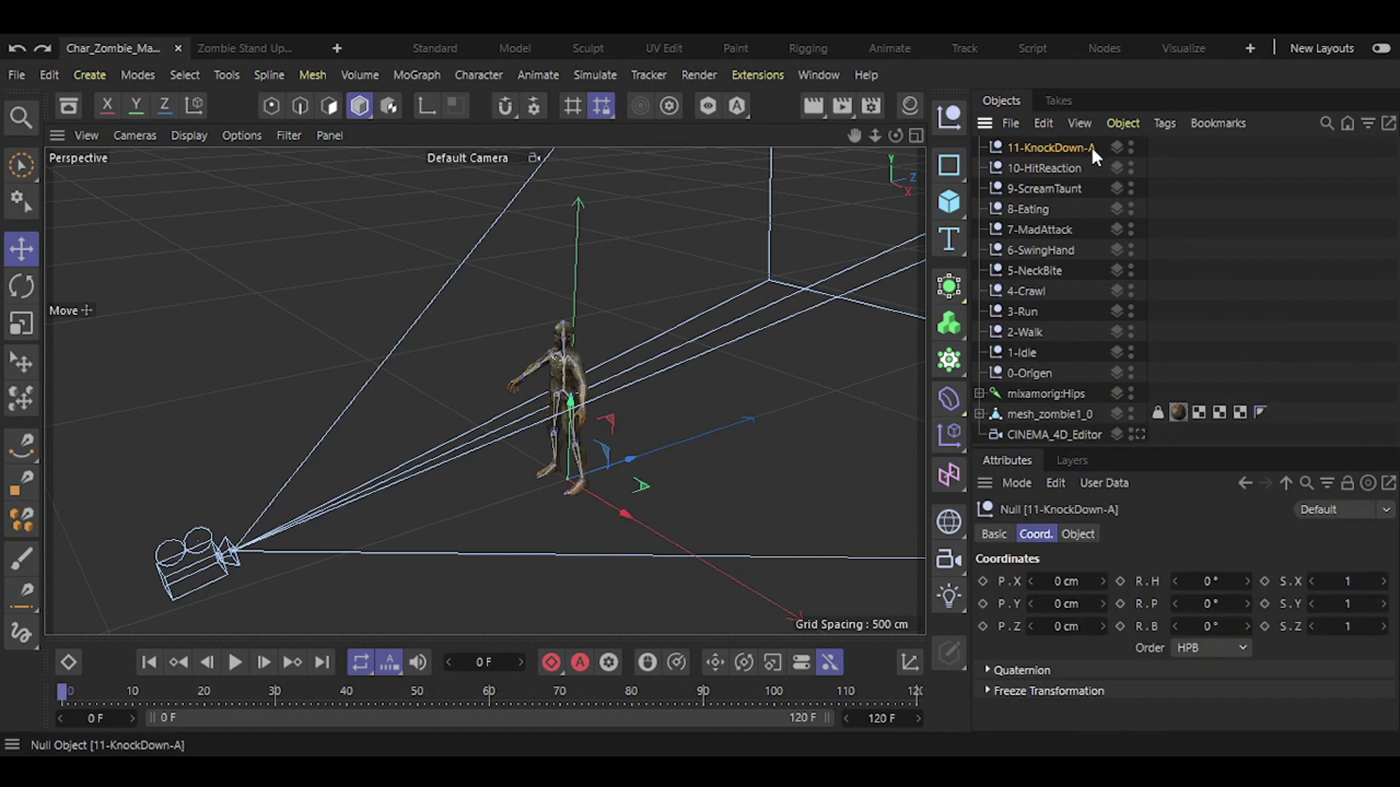
pyautogui.hotkey('ctrl', 'v')
pyautogui.hotkey('ctrl', 'v')
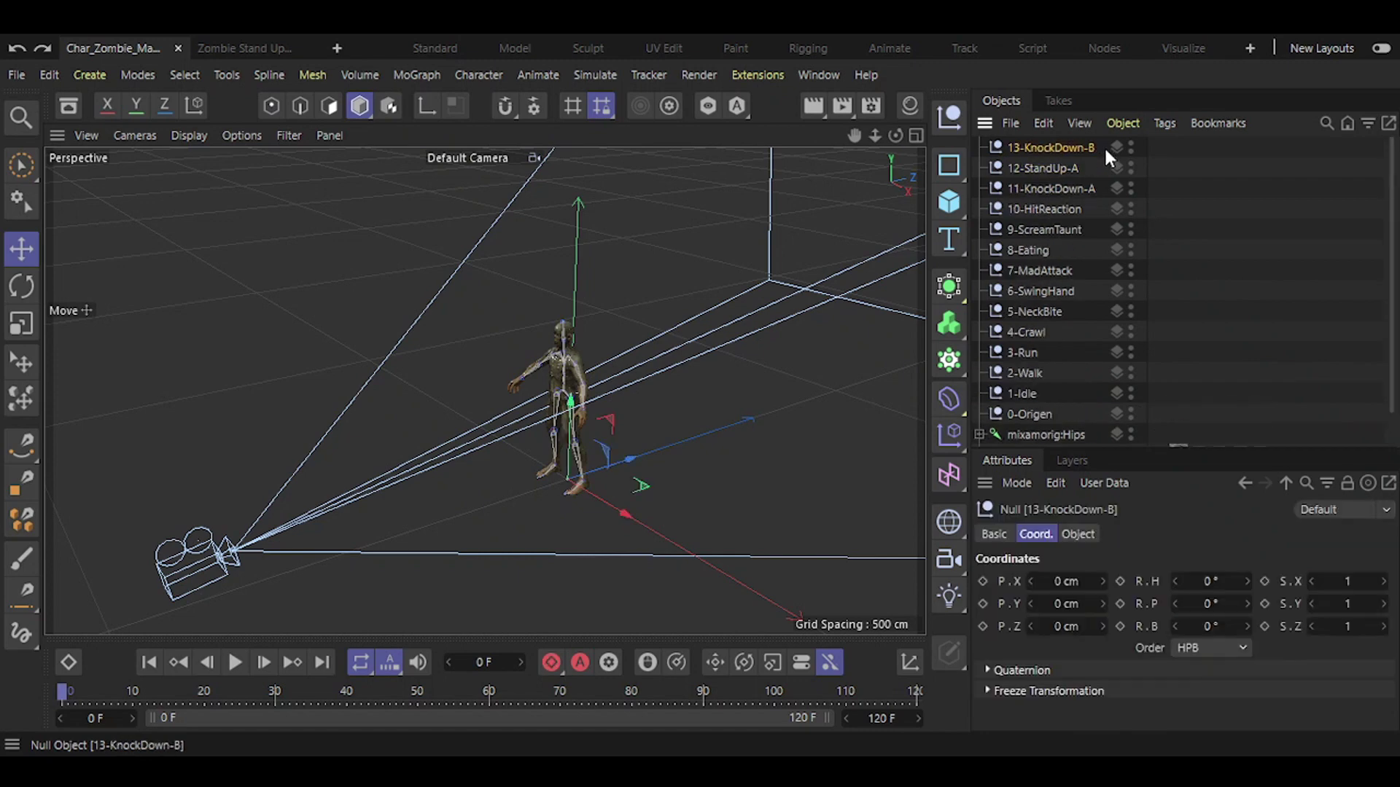
pyautogui.hotkey('ctrl', 'v')
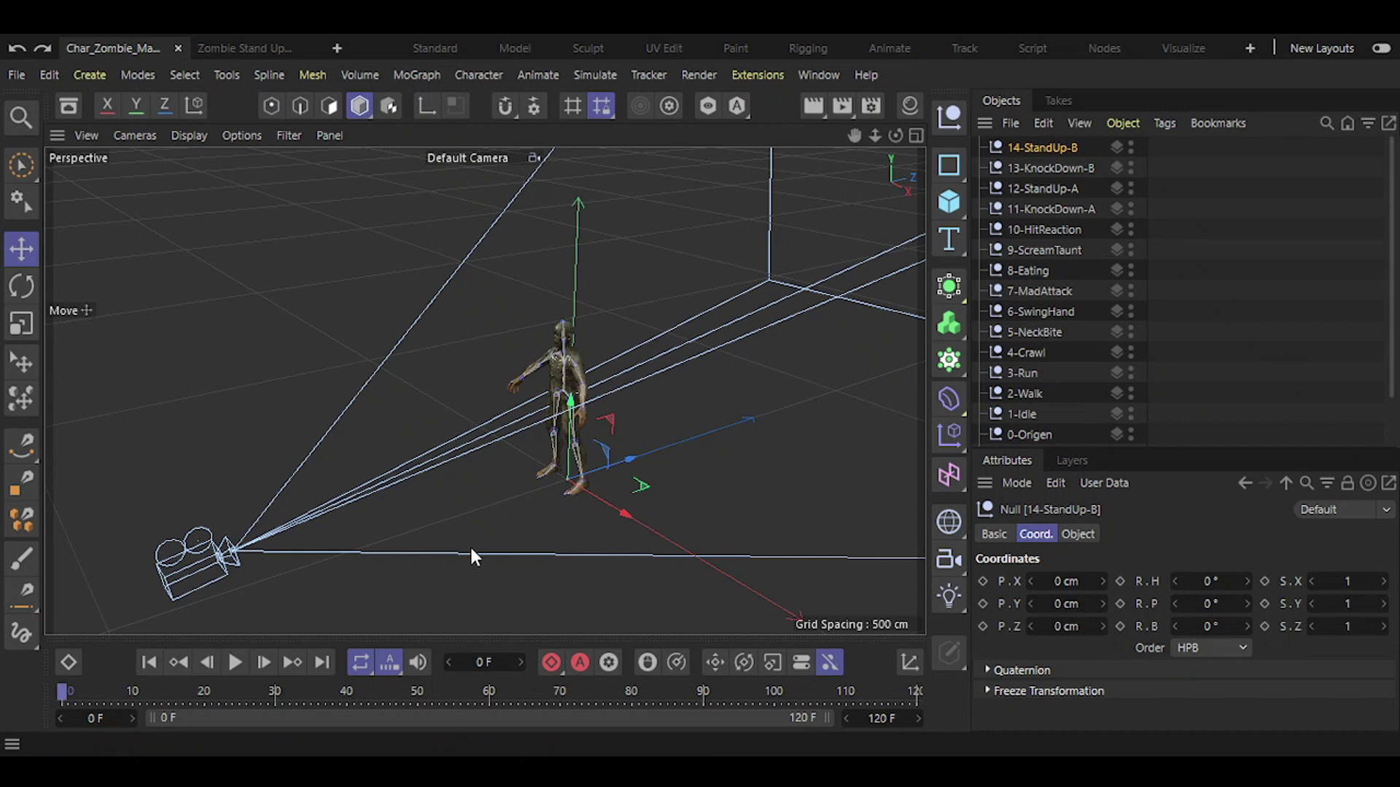
pyautogui.hotkey('ctrl', 'Tab')
pyautogui.hotkey('ctrl', 'Tab')
pyautogui.hotkey('ctrl', 'Tab')
pyautogui.hotkey('ctrl', 'Tab')
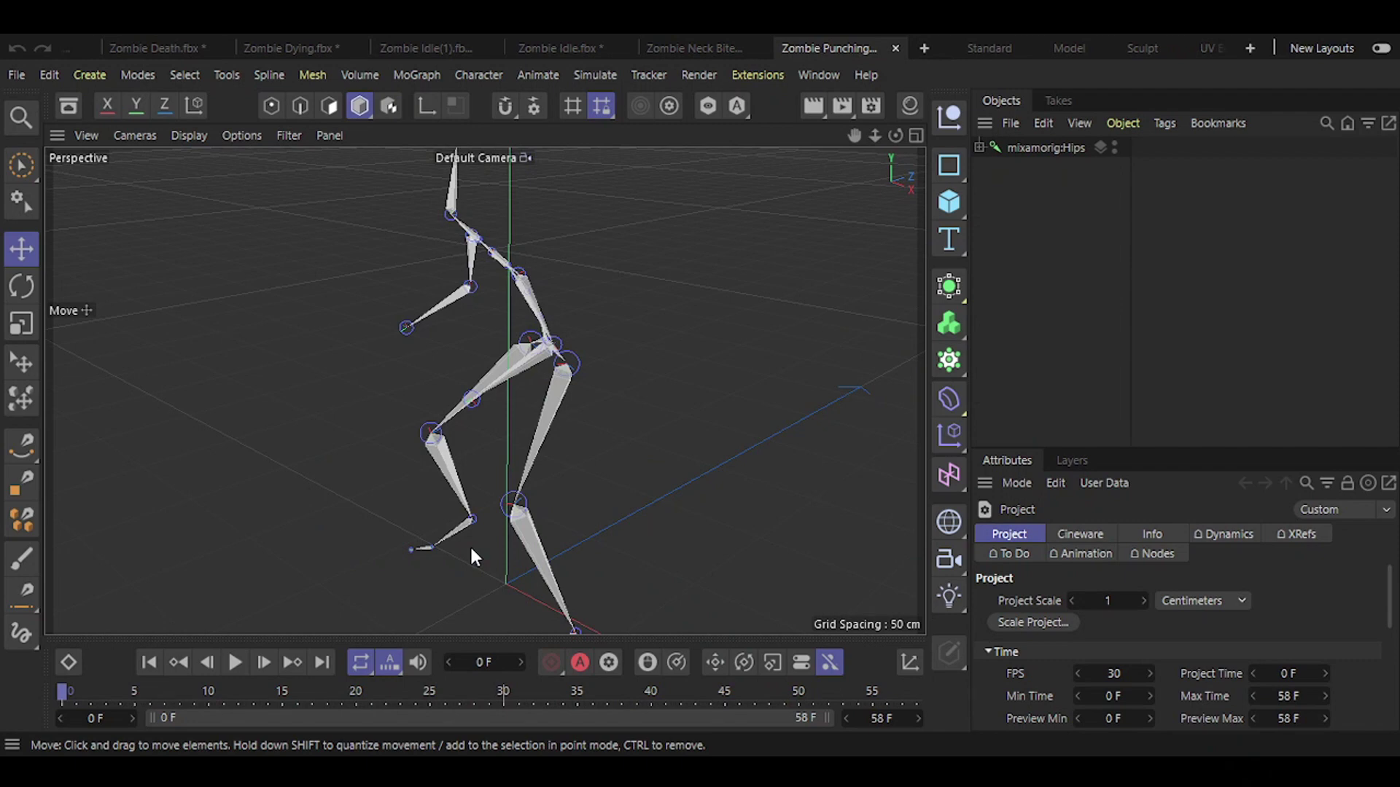
# Play the skeleton animation and browse the Zombie Idle, Zombie Dying and Zombie Death files
pyautogui.press('F8')
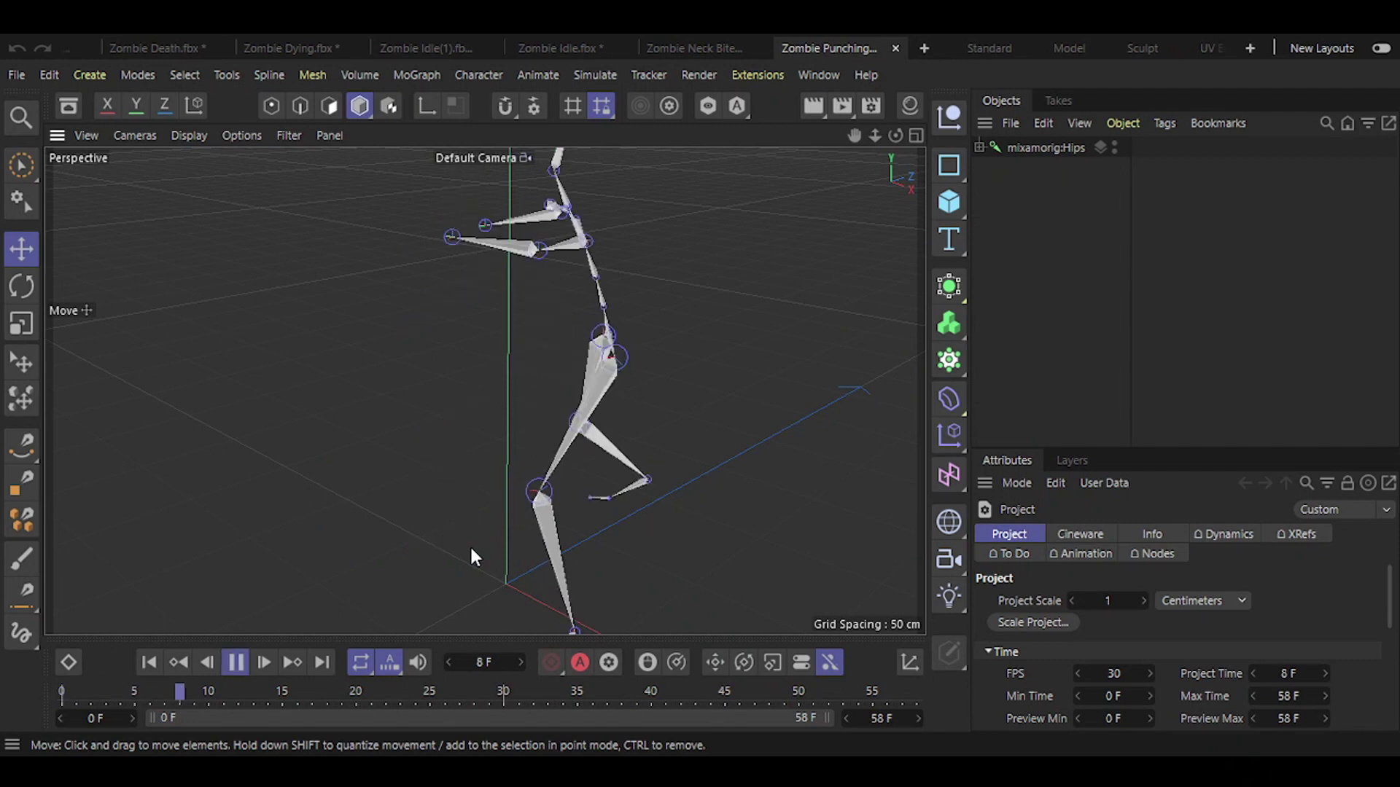
pyautogui.click(672, 48)
pyautogui.click(574, 44)
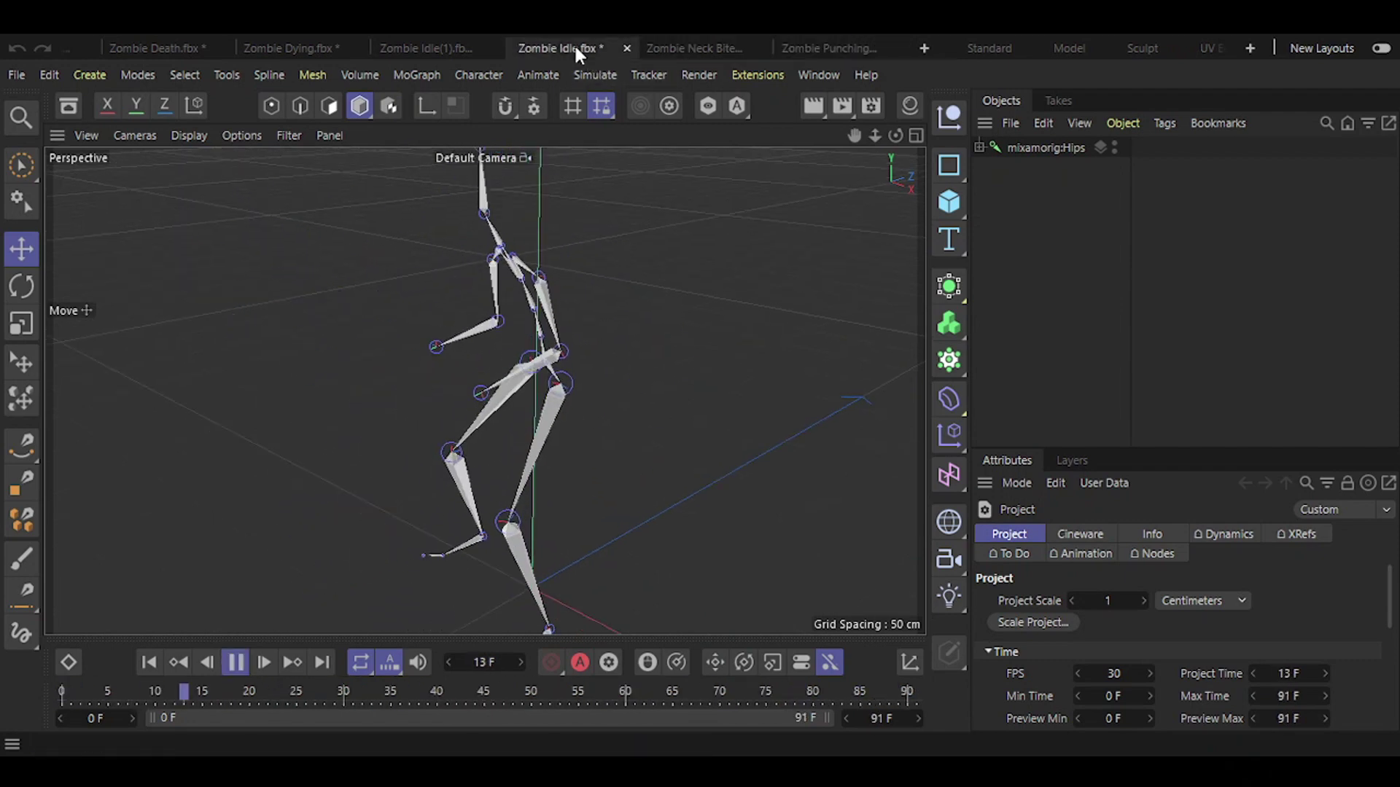
pyautogui.click(430, 47)
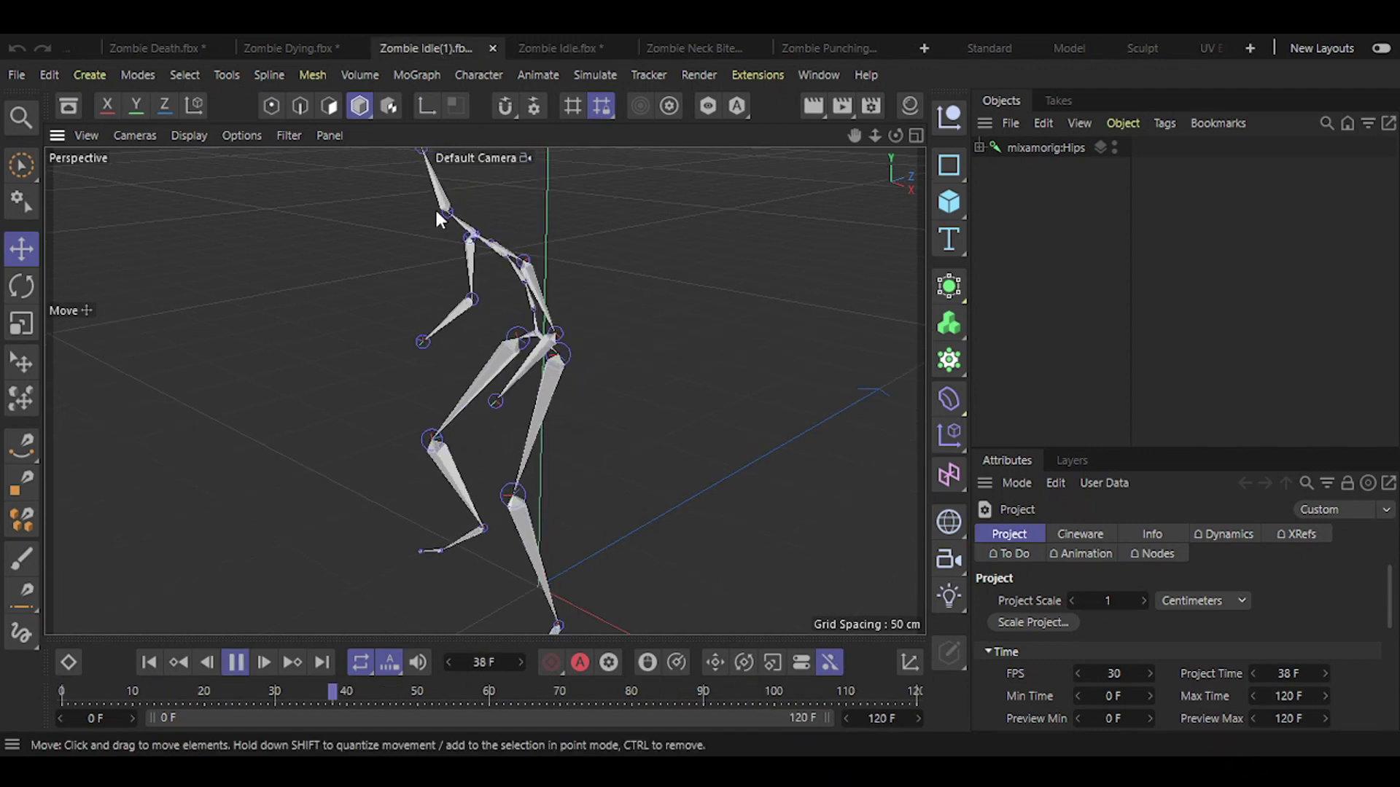
pyautogui.click(609, 44)
pyautogui.click(576, 44)
pyautogui.click(414, 46)
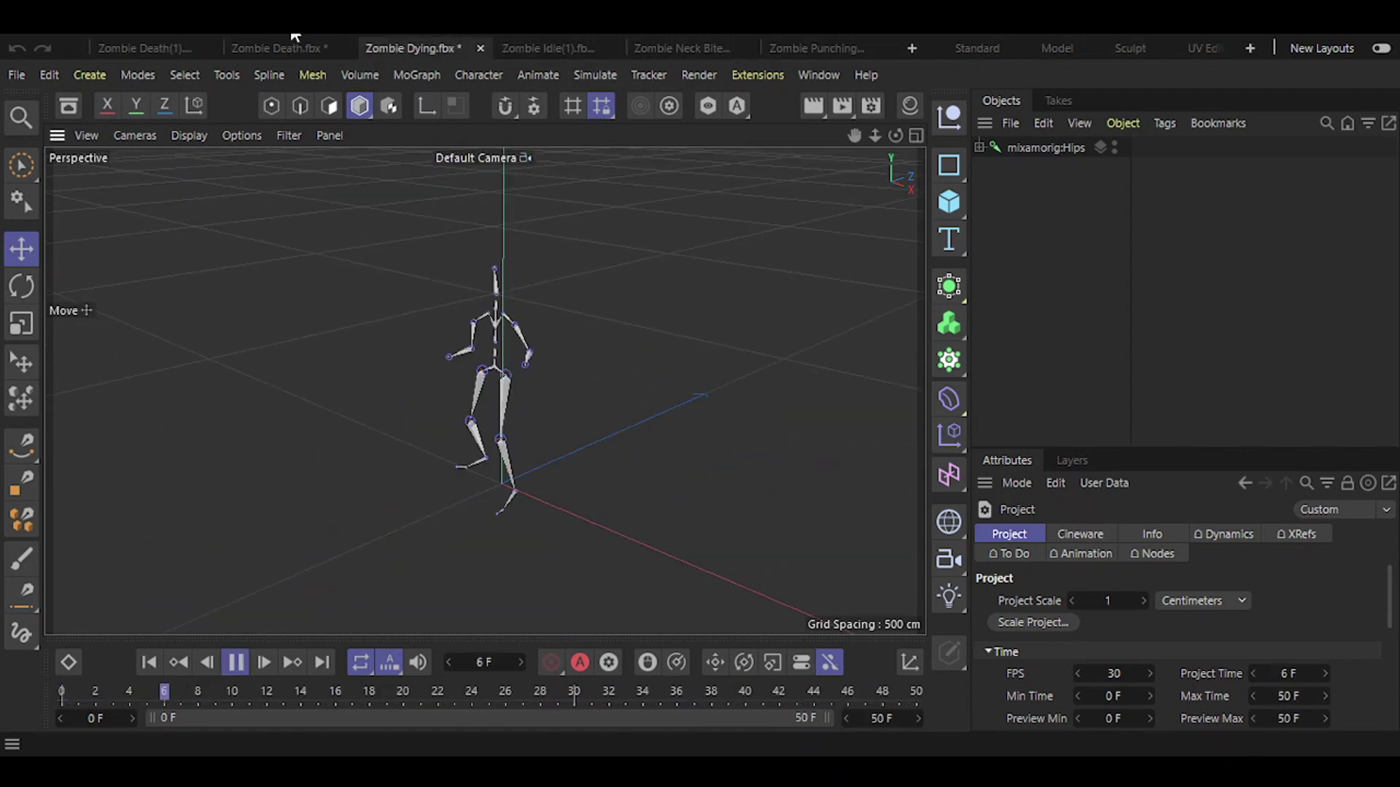
pyautogui.click(269, 46)
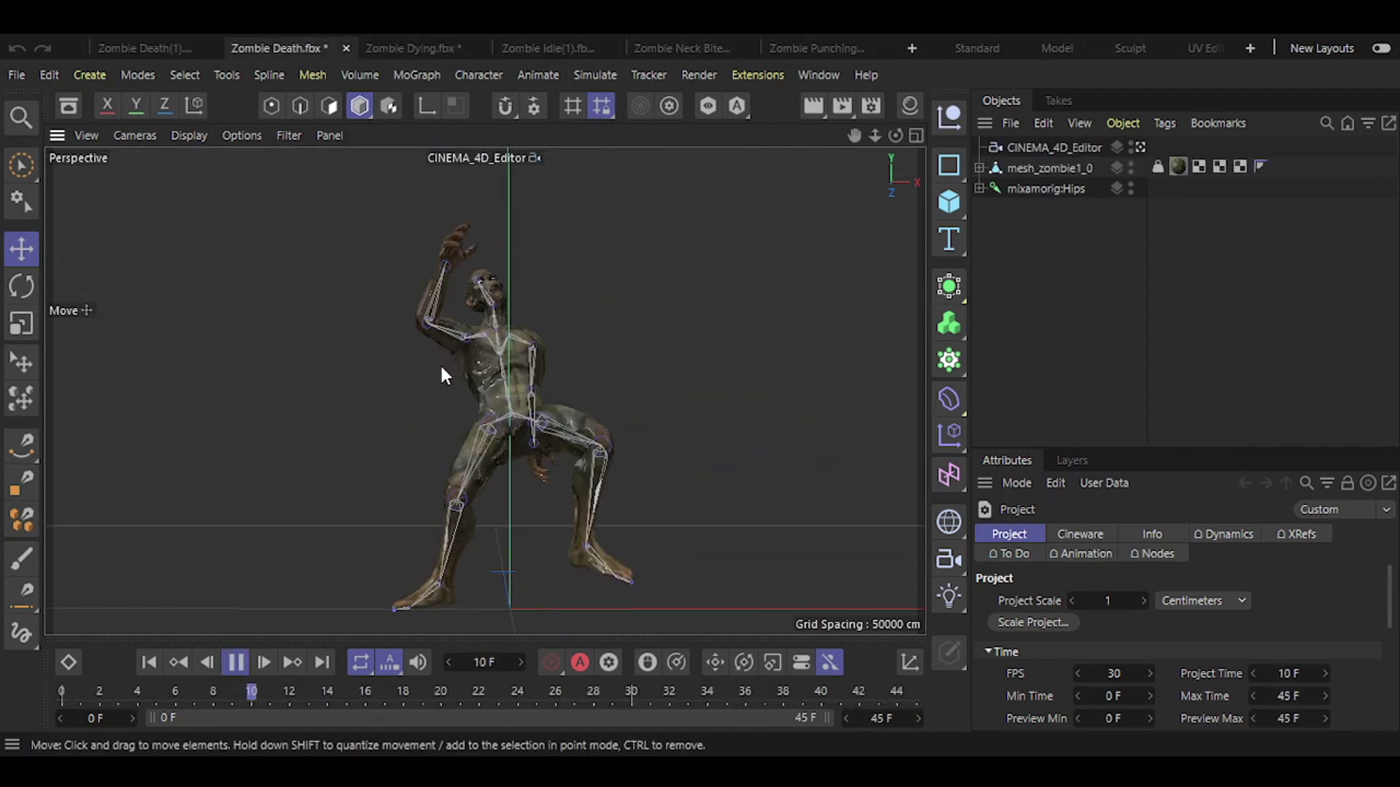
# Delete the CINEMA_4D_Editor camera and zombie mesh from Zombie Death, keeping only the skeleton
pyautogui.click(1052, 149)
pyautogui.click(1050, 168)
pyautogui.click(1051, 147)
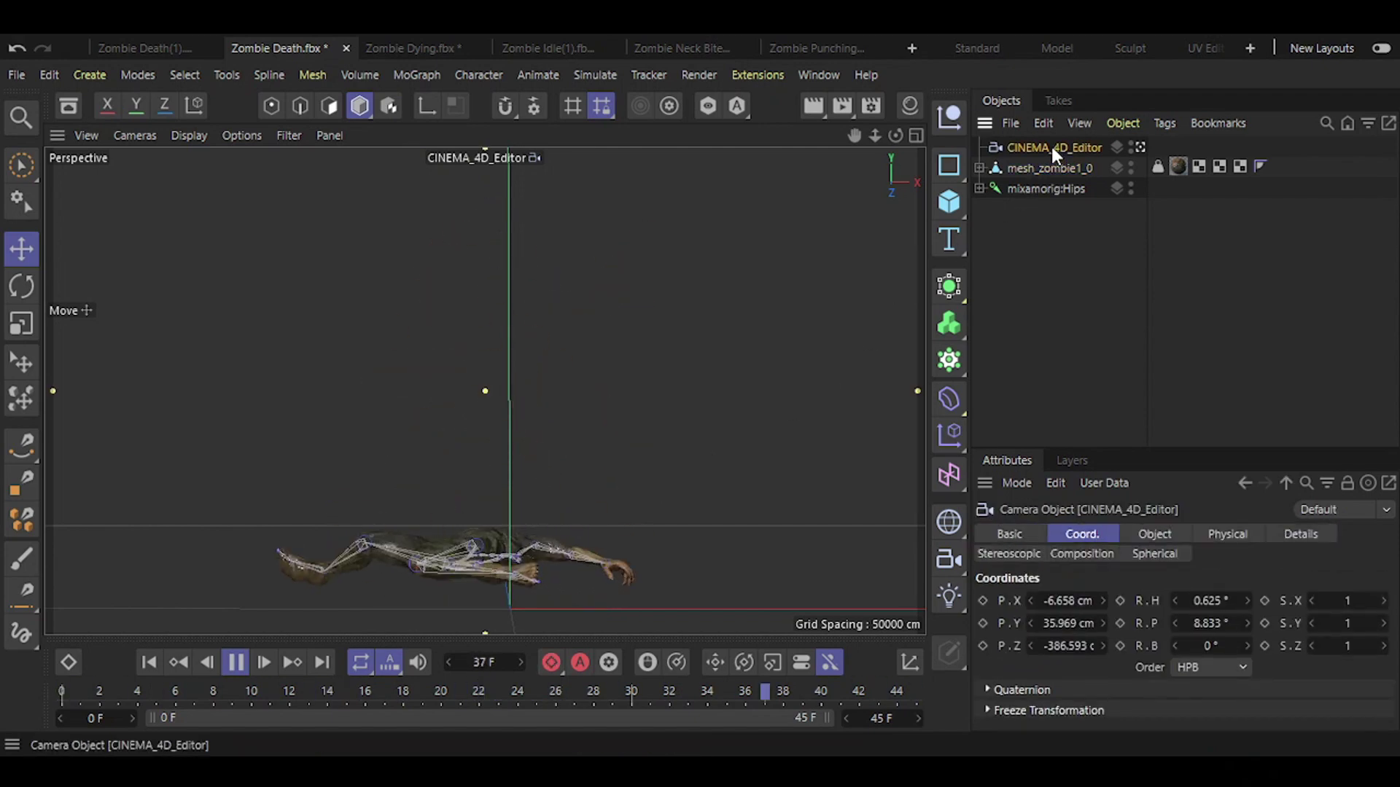
pyautogui.press('Delete')
pyautogui.click(1052, 149)
pyautogui.press('Delete')
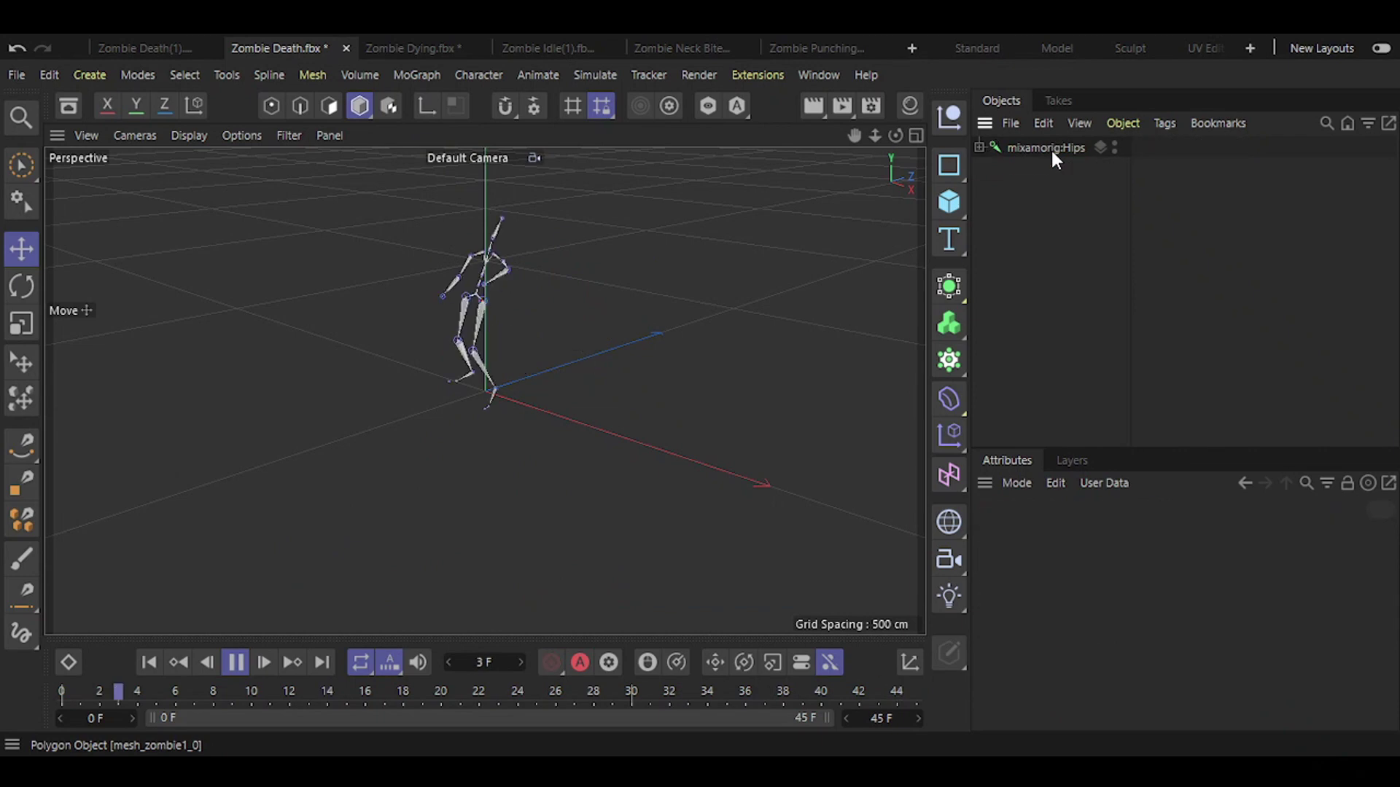
pyautogui.click(415, 48)
pyautogui.click(277, 48)
pyautogui.click(146, 48)
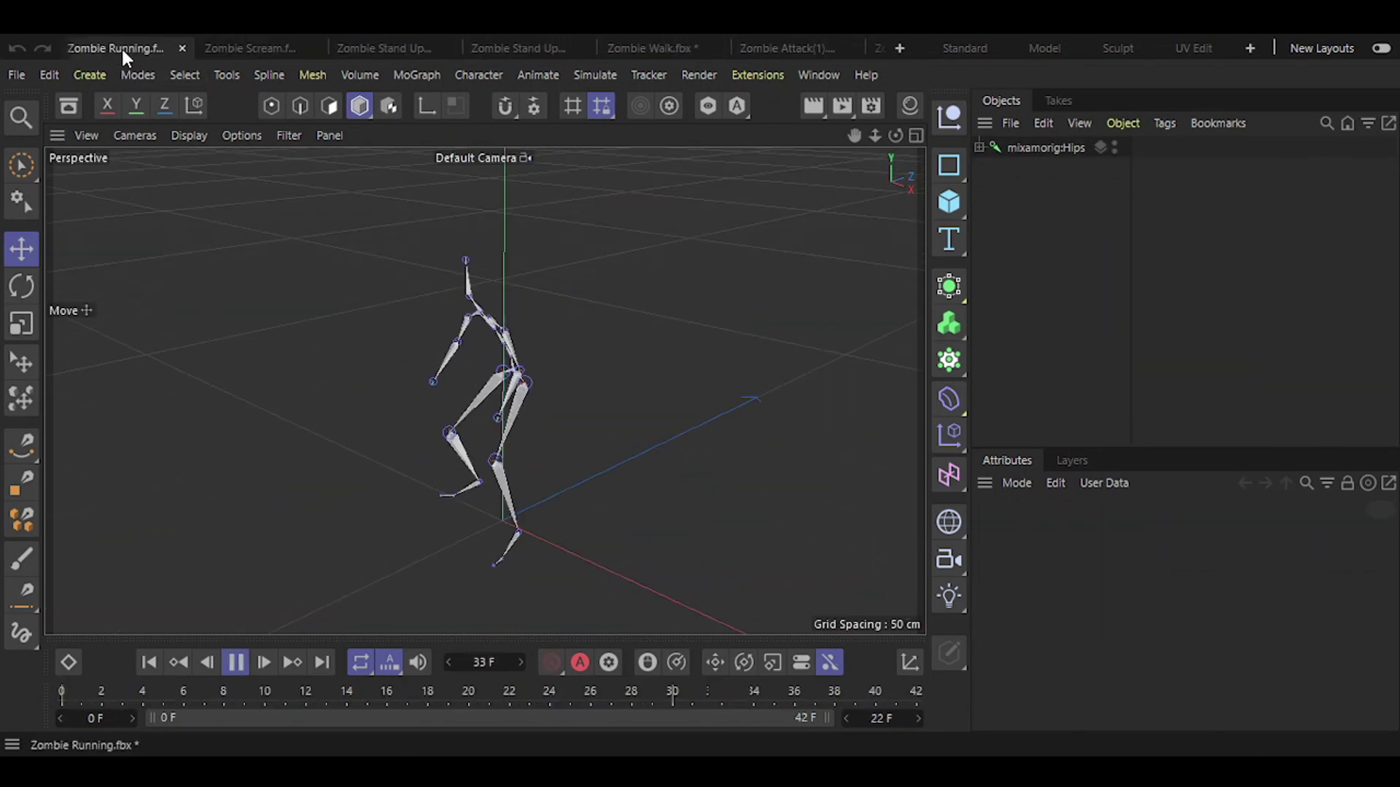
# Paste the Zombie Reaction skeleton under 10-HitReaction, check its motion, and hide it in the viewport
pyautogui.click(107, 48)
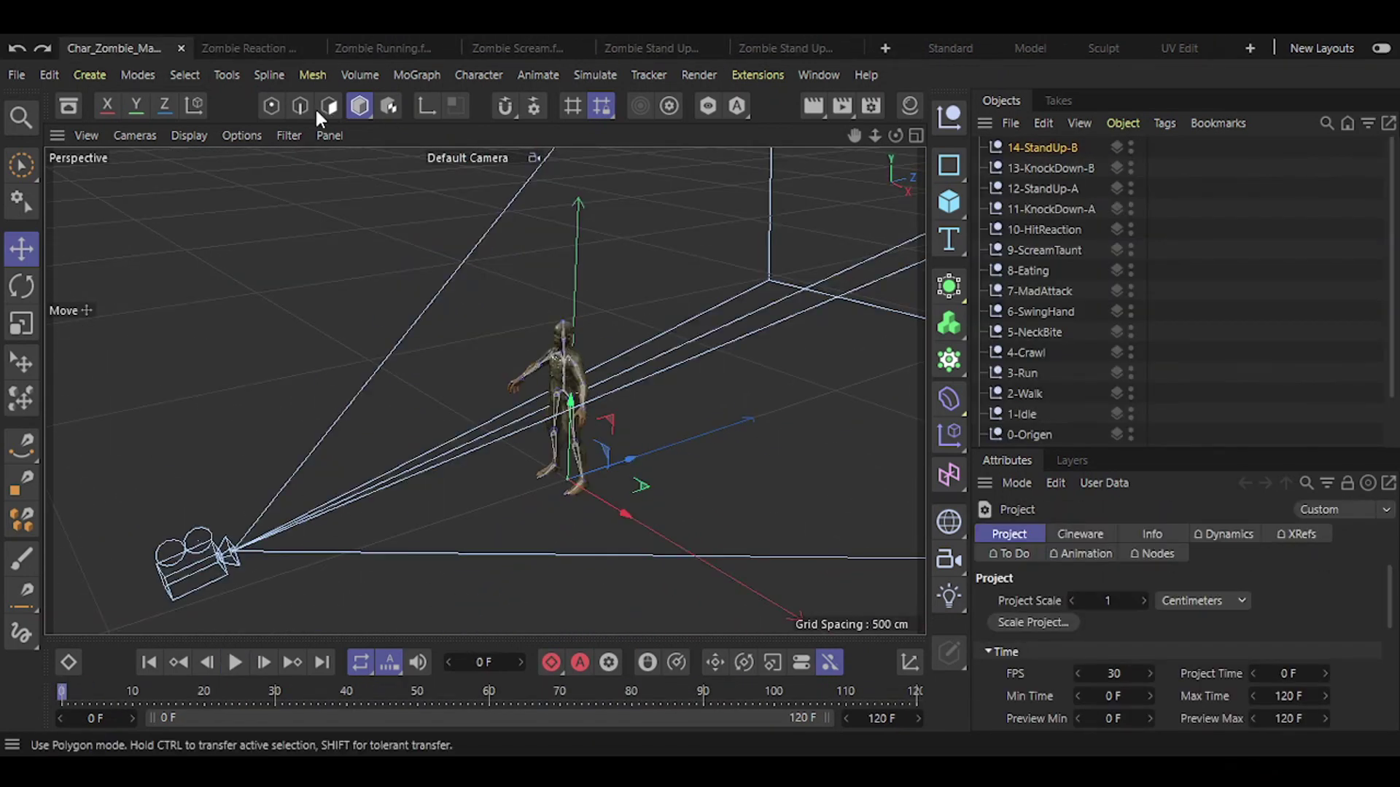
pyautogui.click(233, 47)
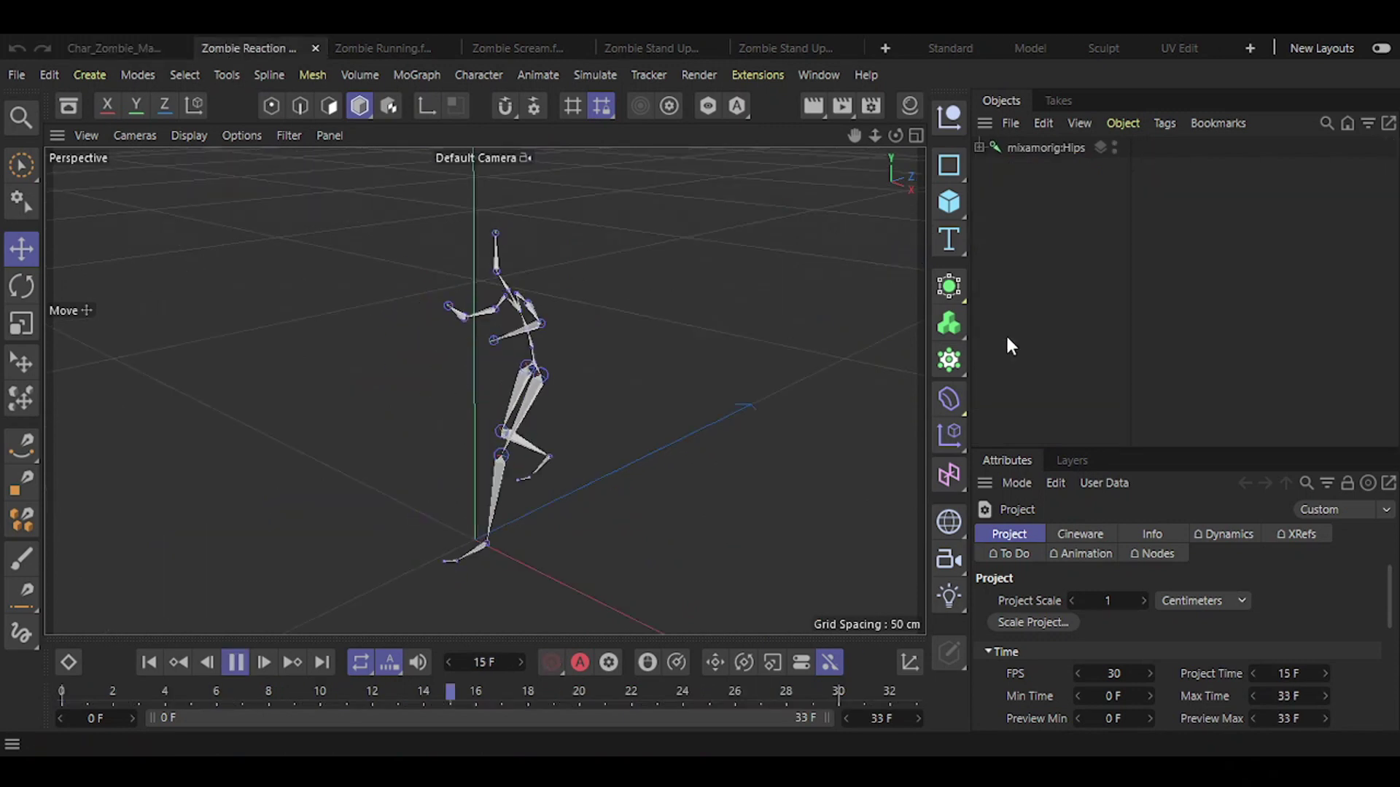
pyautogui.click(1057, 147)
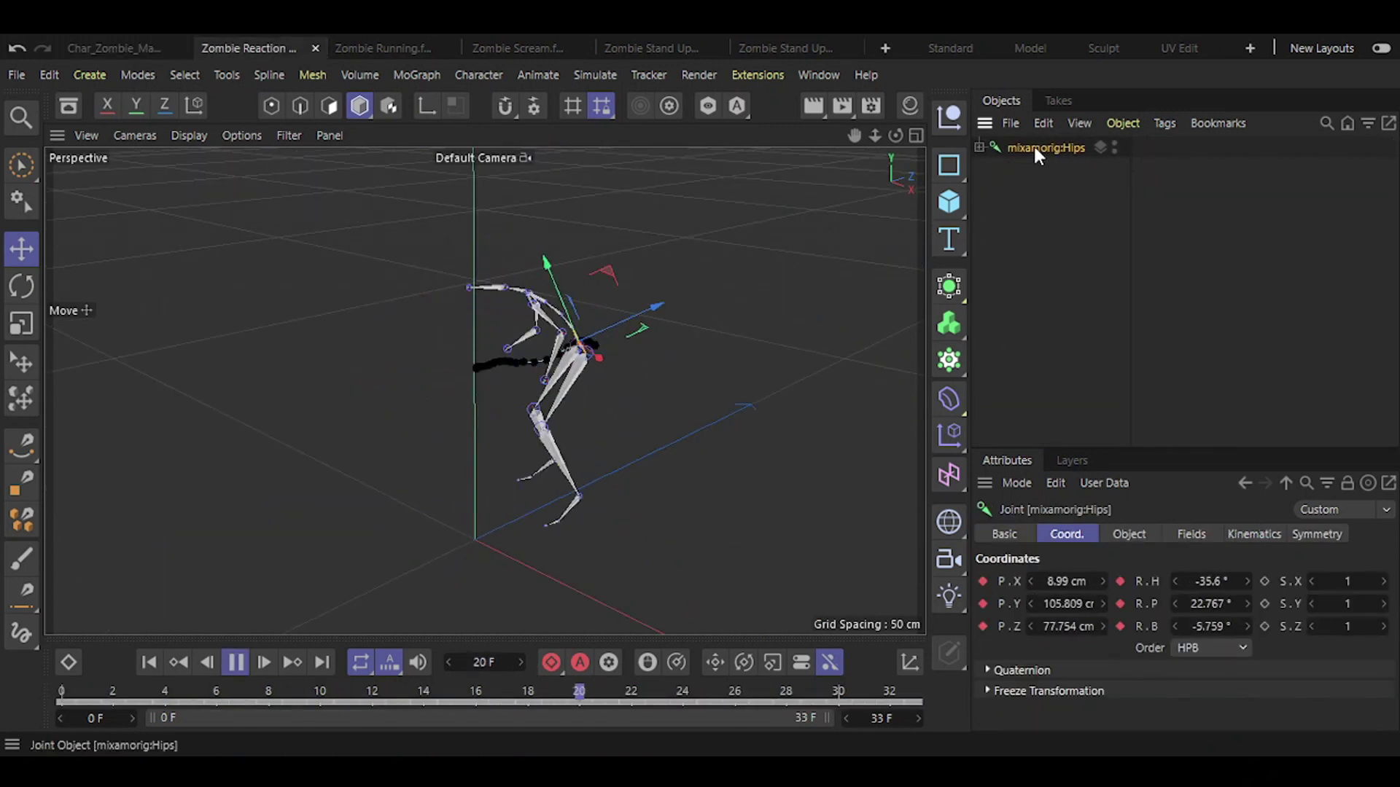
pyautogui.click(102, 46)
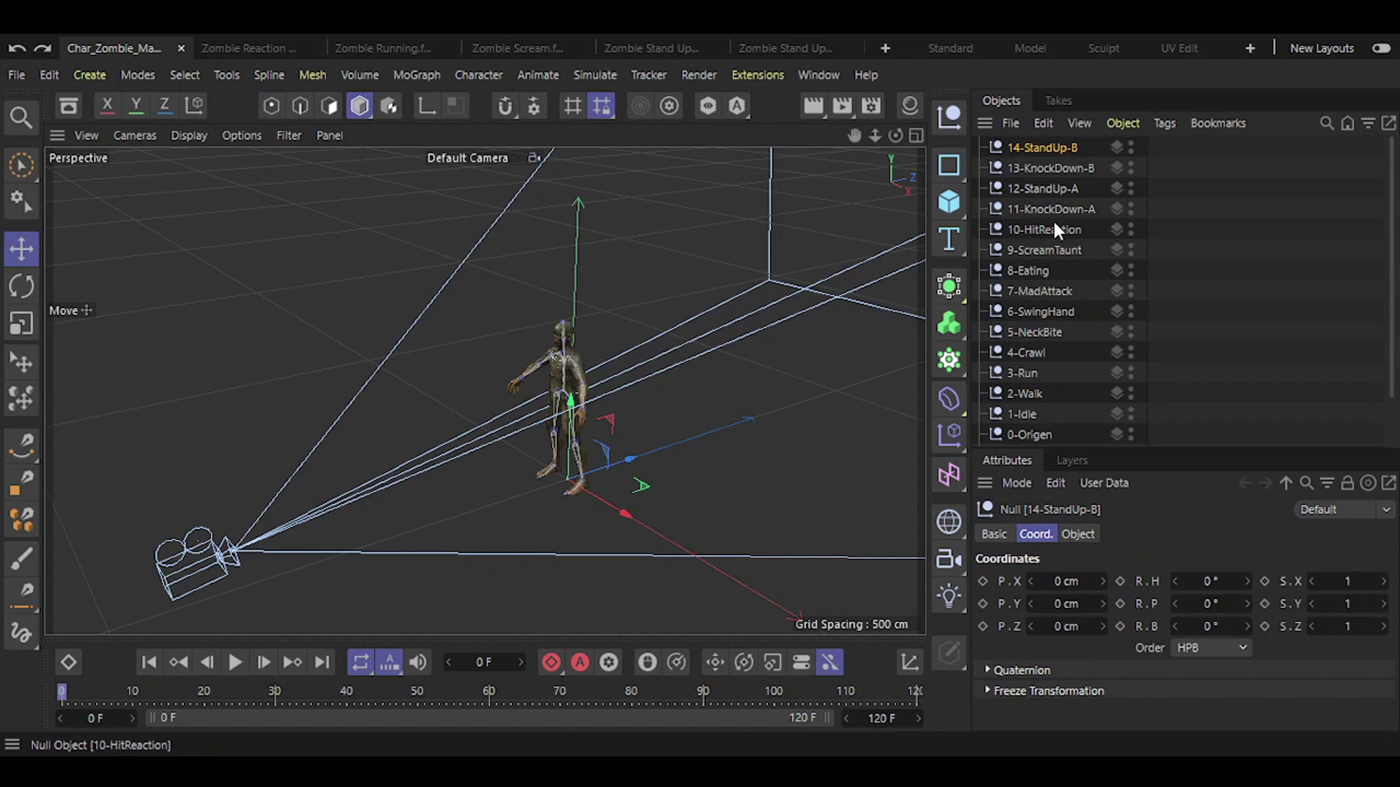
pyautogui.hotkey('ctrl', 'v')
pyautogui.moveTo(1044, 146); pyautogui.dragTo(1044, 246)
pyautogui.click(979, 229)
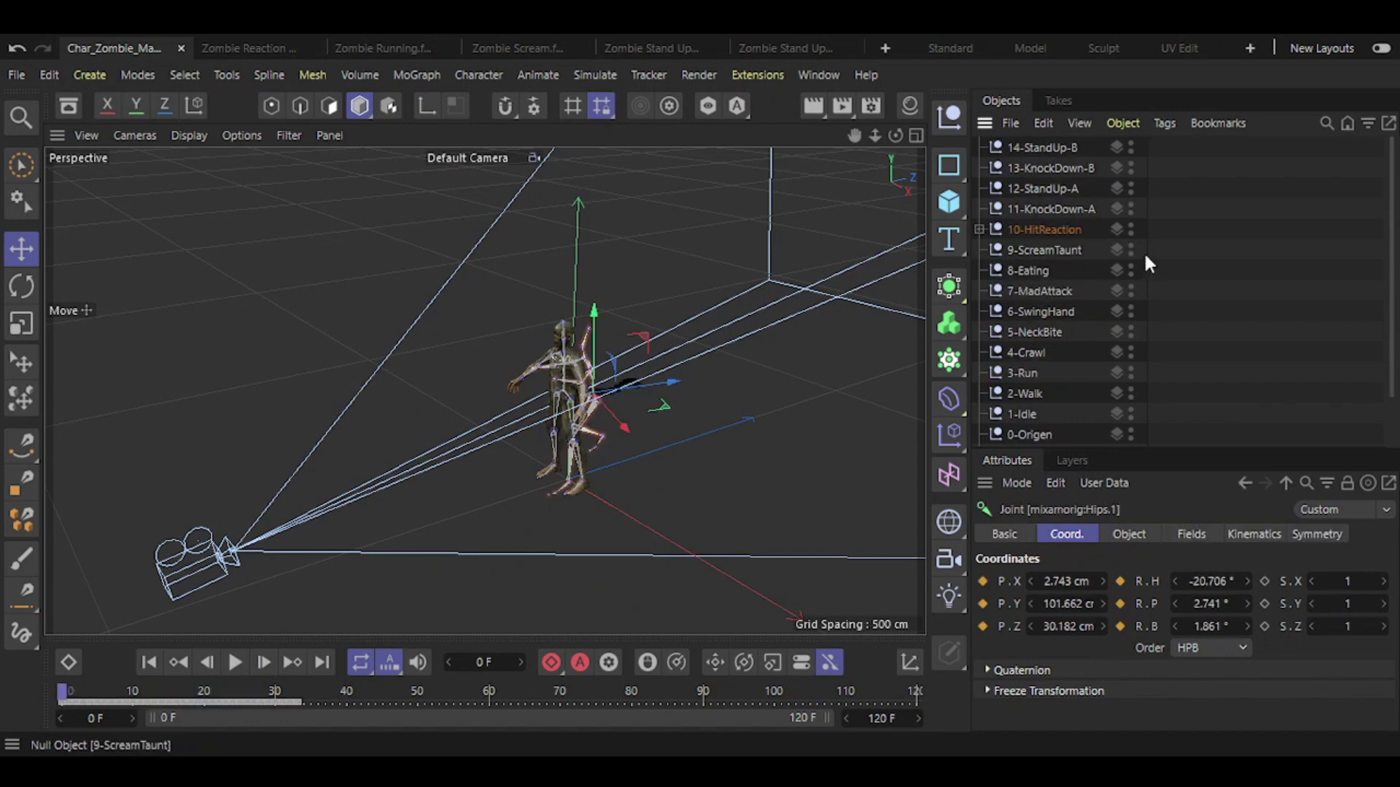
pyautogui.press('F8')
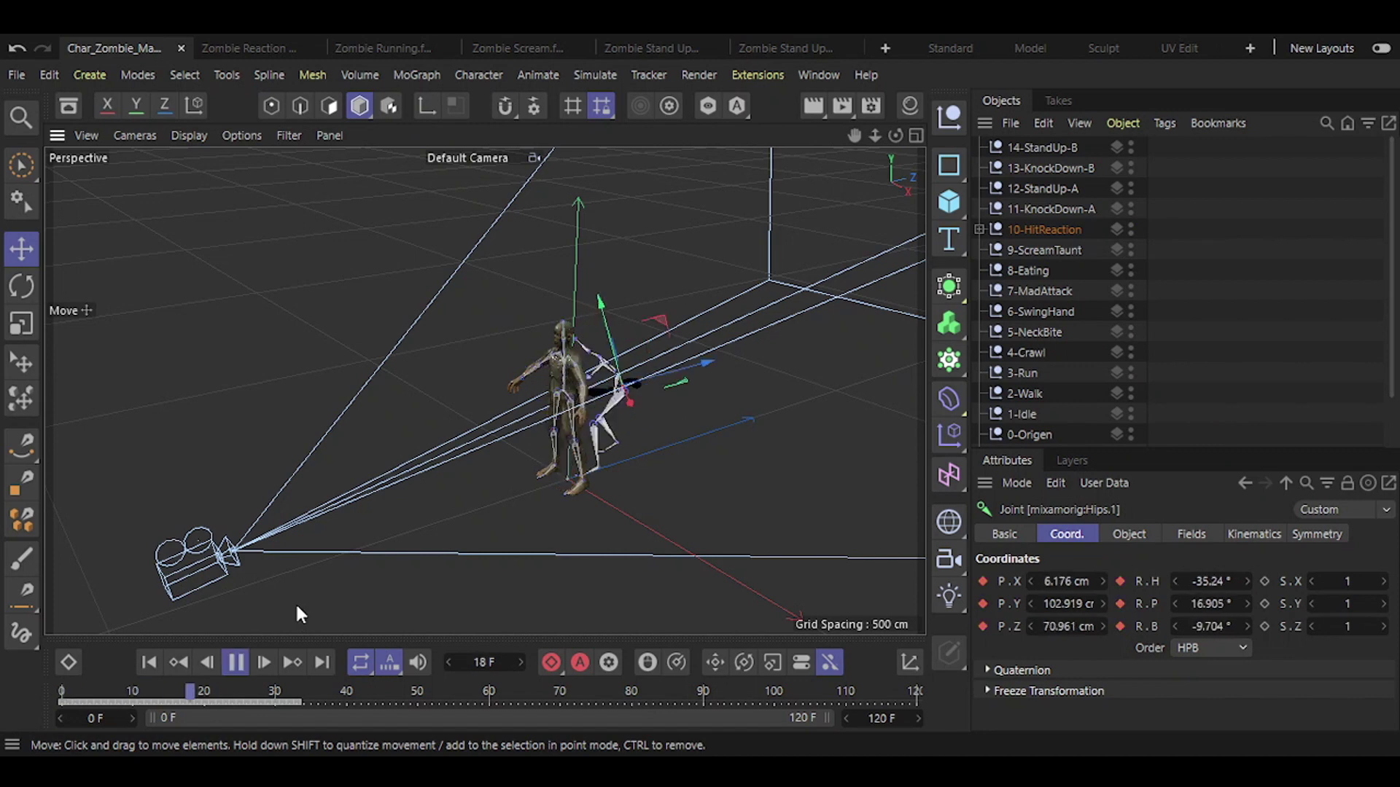
pyautogui.click(1136, 225)
pyautogui.click(1131, 226)
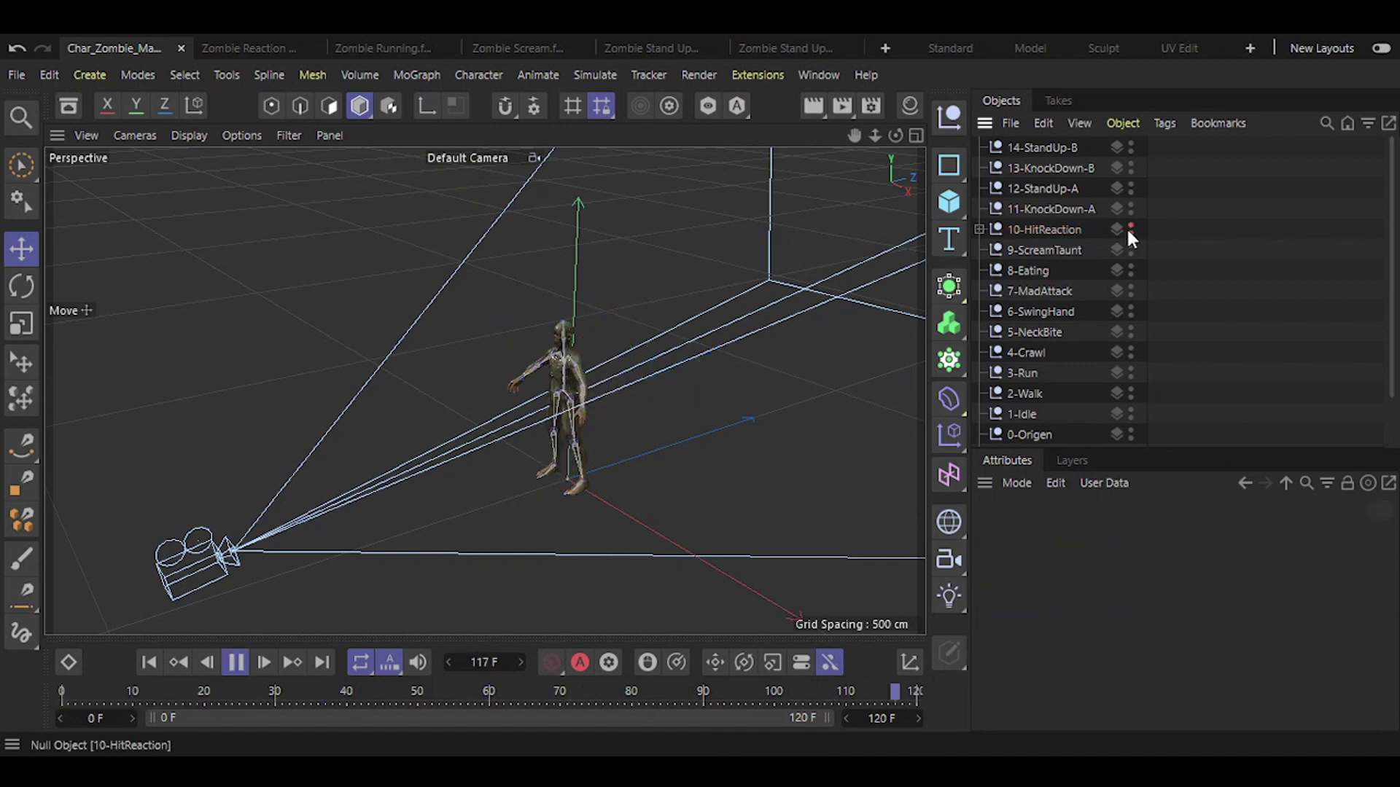
pyautogui.press('F8')
pyautogui.click(274, 694)
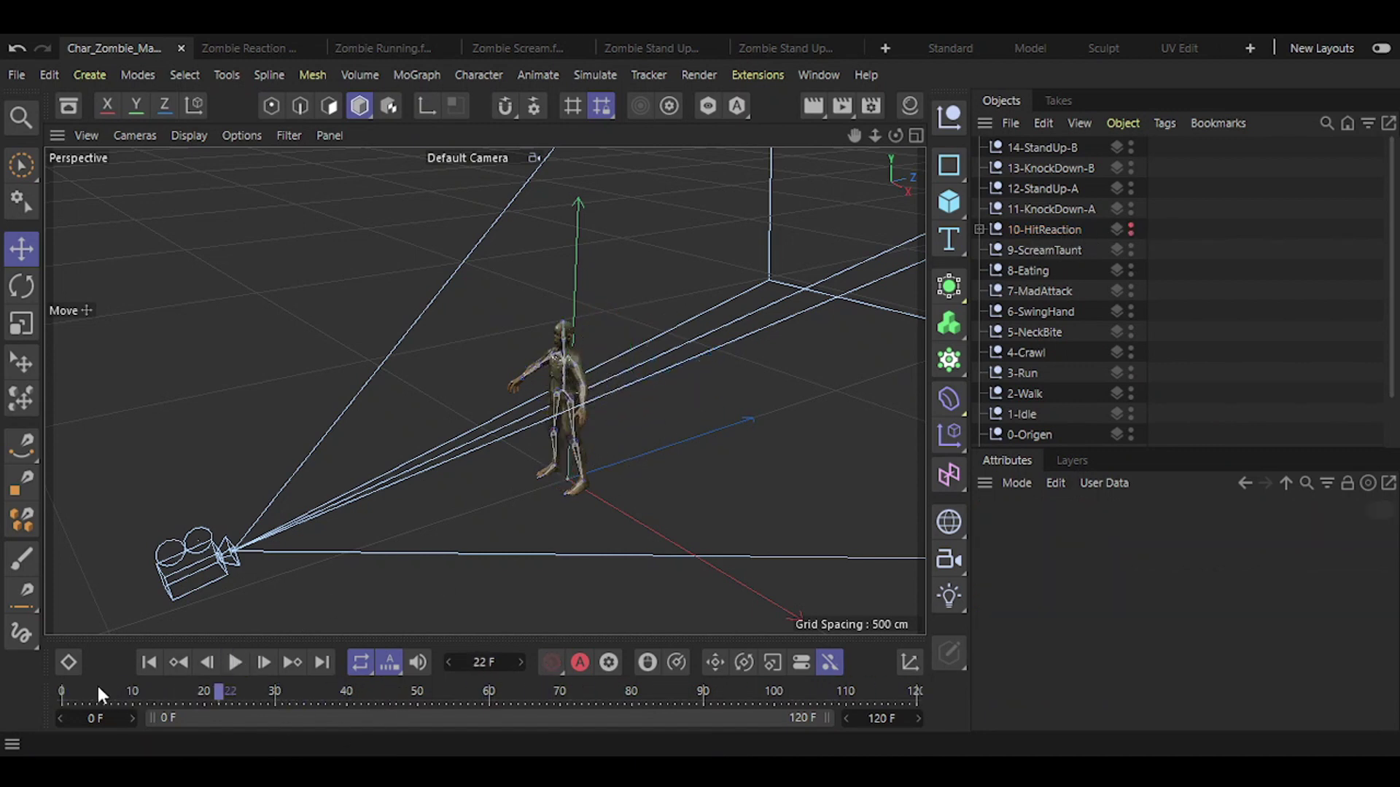
# Copy the Zombie Running skeleton into the master project under 3-Run
pyautogui.click(386, 49)
pyautogui.press('F8')
pyautogui.click(1036, 148)
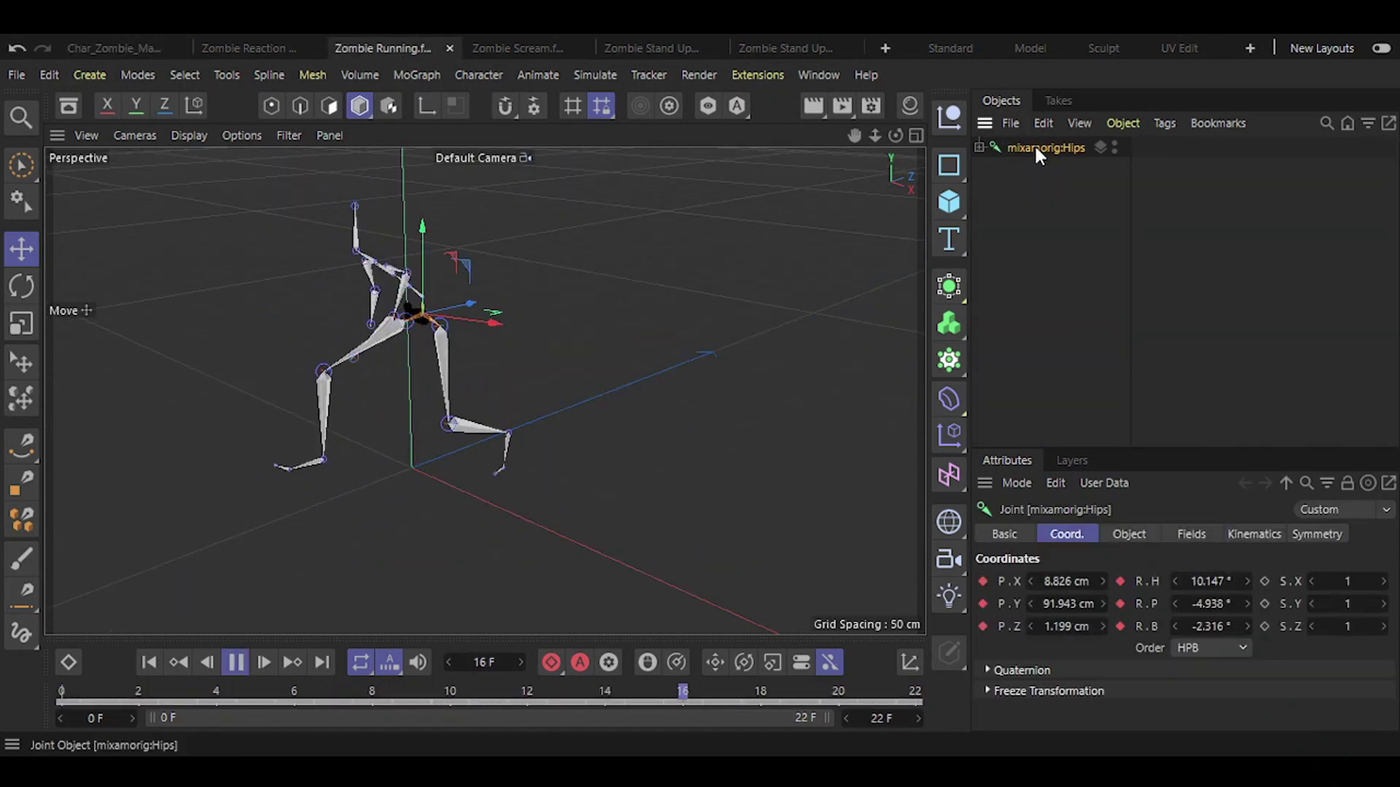
pyautogui.click(117, 48)
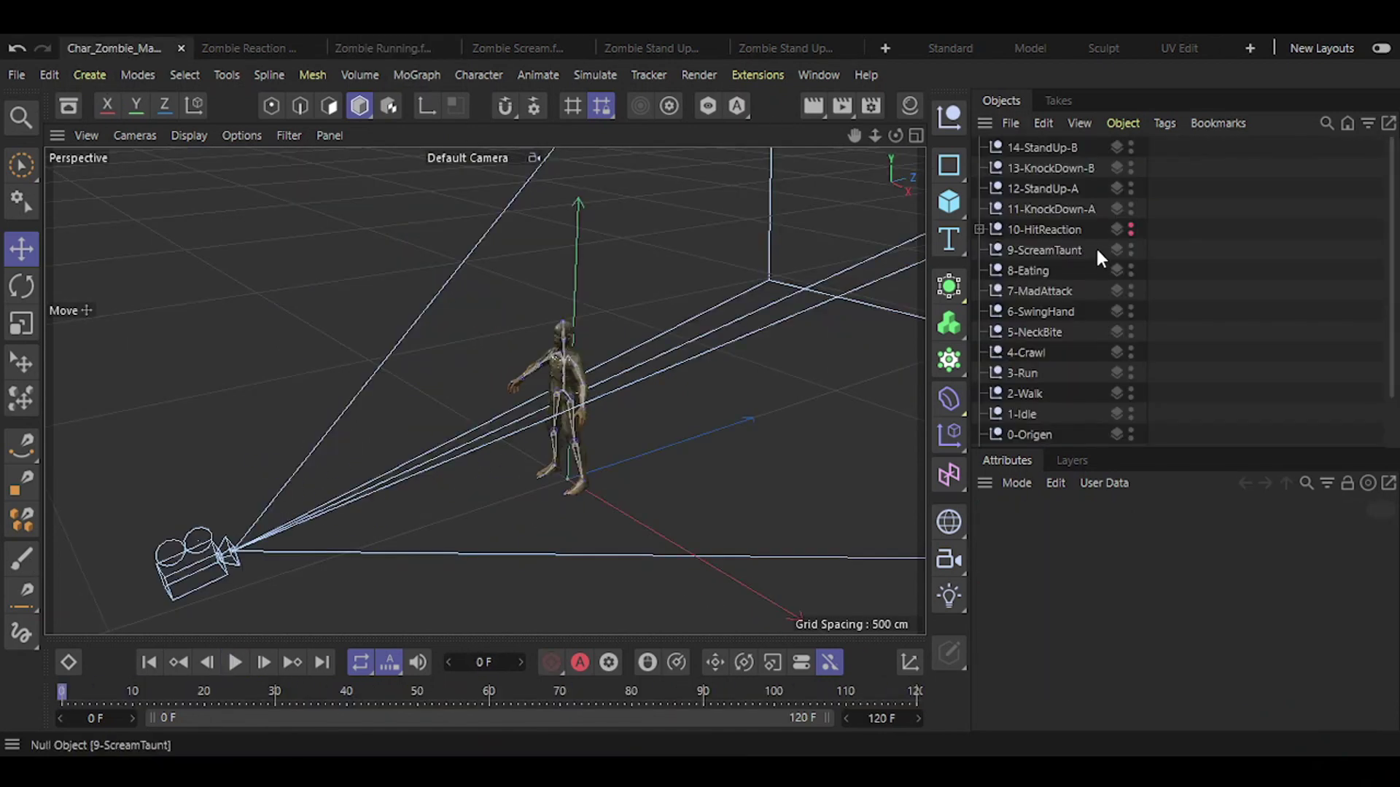
pyautogui.hotkey('ctrl', 'v')
pyautogui.moveTo(1056, 150); pyautogui.dragTo(1047, 387)
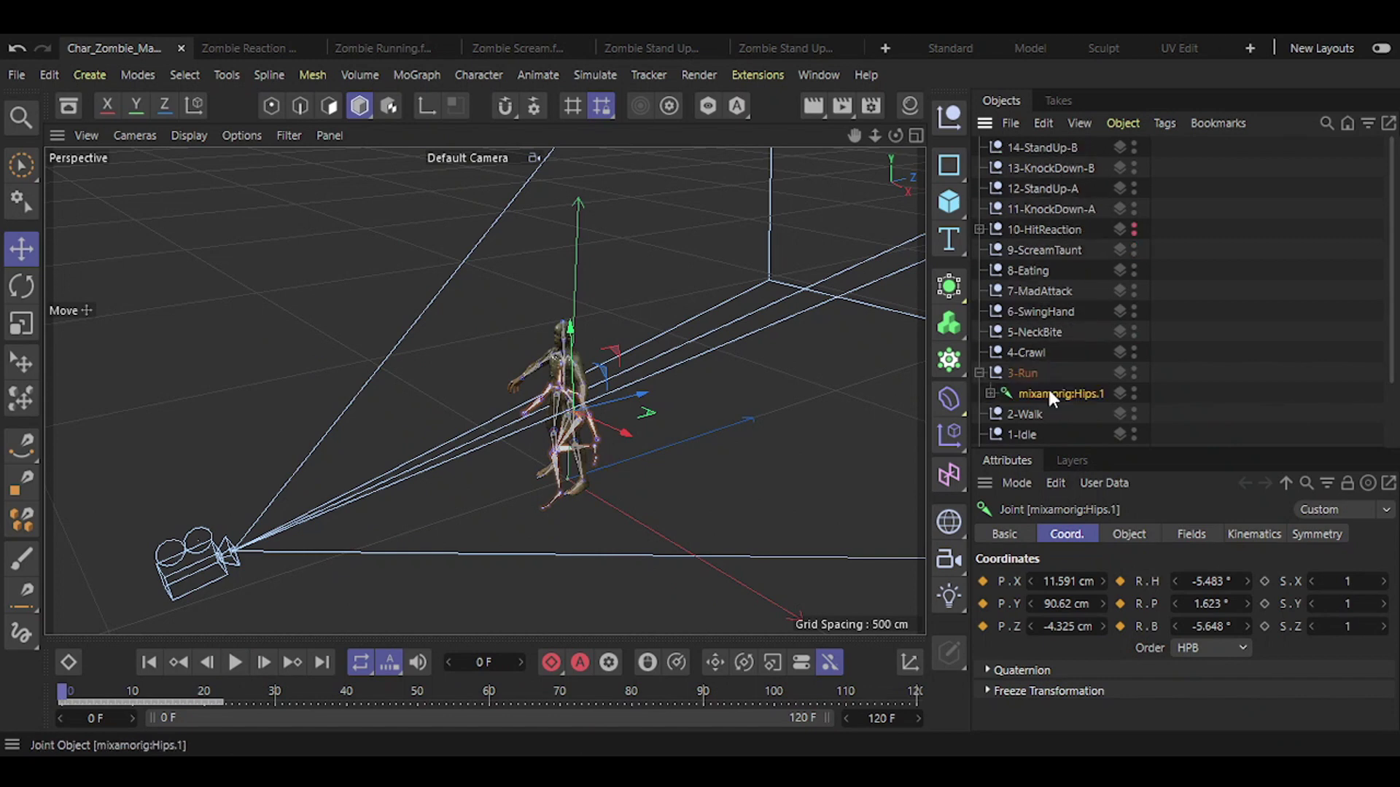
# Copy the Zombie Scream skeleton into the master project under 9-ScreamTaunt
pyautogui.click(529, 47)
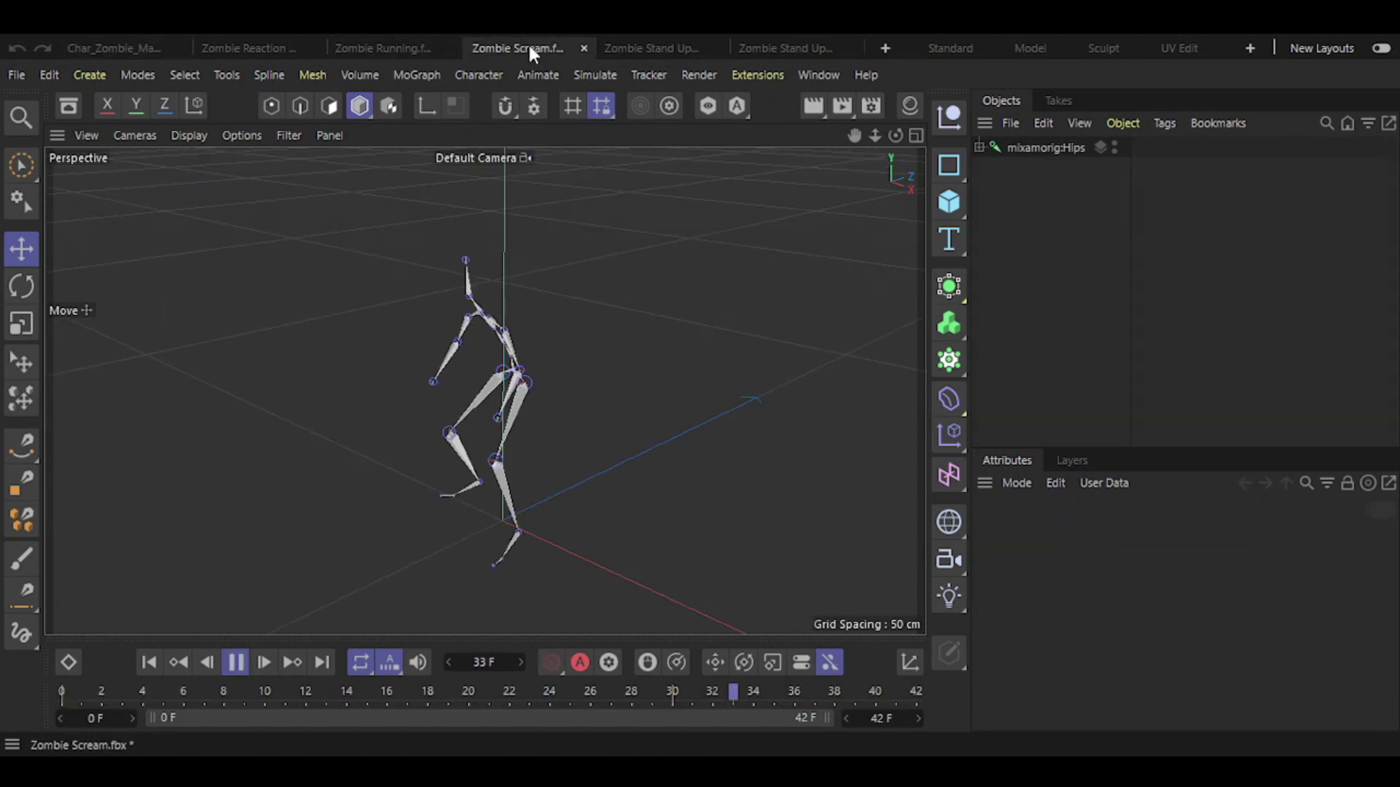
pyautogui.click(1042, 147)
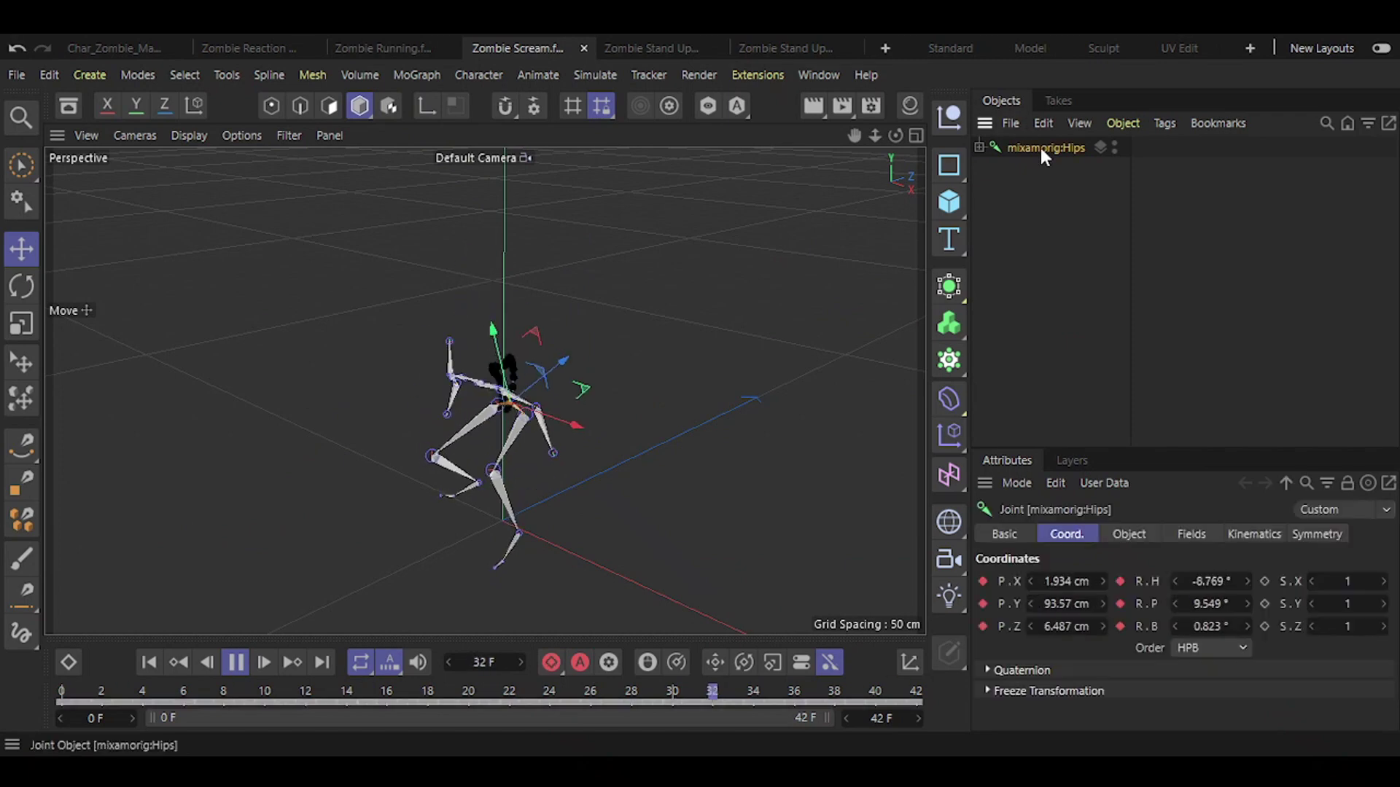
pyautogui.click(106, 47)
pyautogui.hotkey('ctrl', 'v')
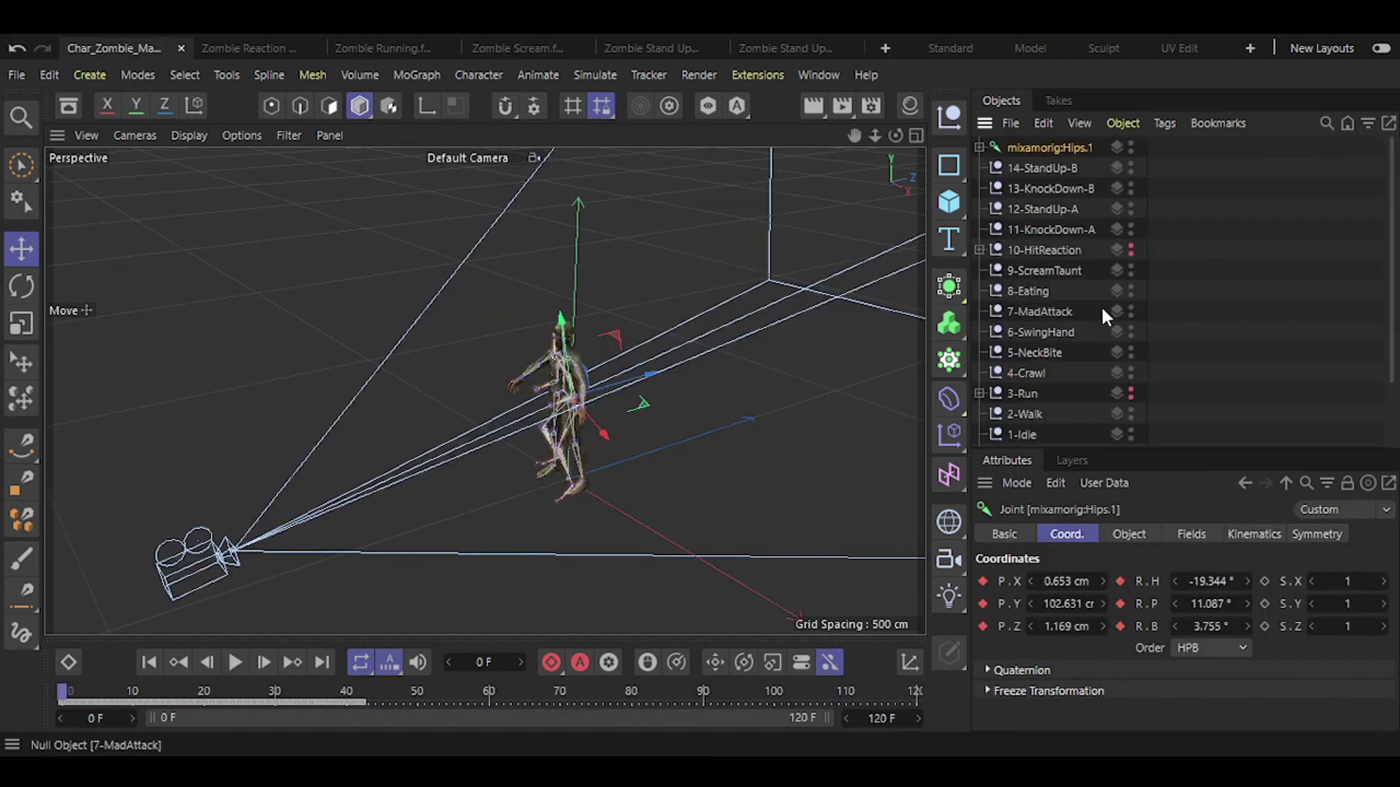
pyautogui.moveTo(1043, 147); pyautogui.dragTo(1035, 274)
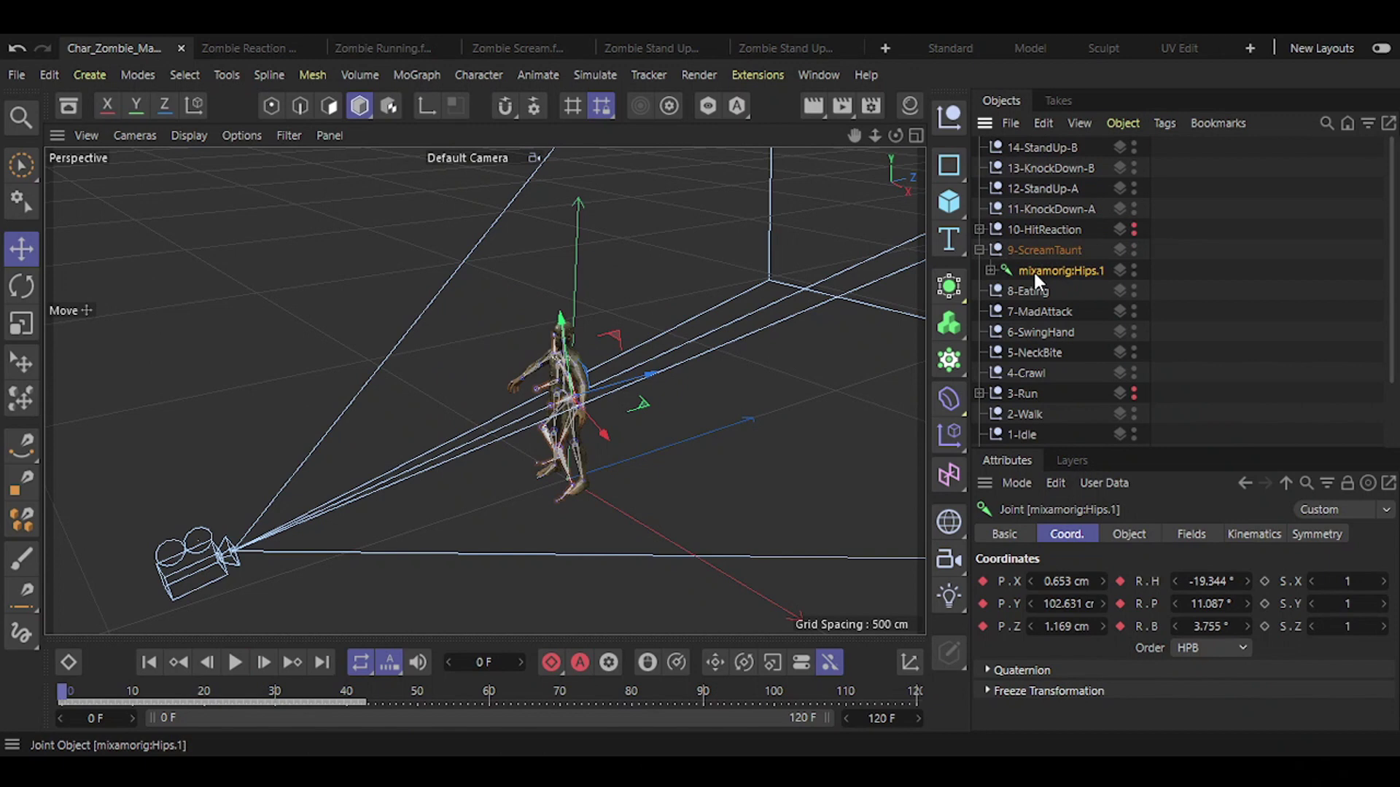
pyautogui.click(980, 250)
# Copy the Zombie Stand Up skeleton under 12-StandUp-A and hide it in the viewport
pyautogui.click(641, 47)
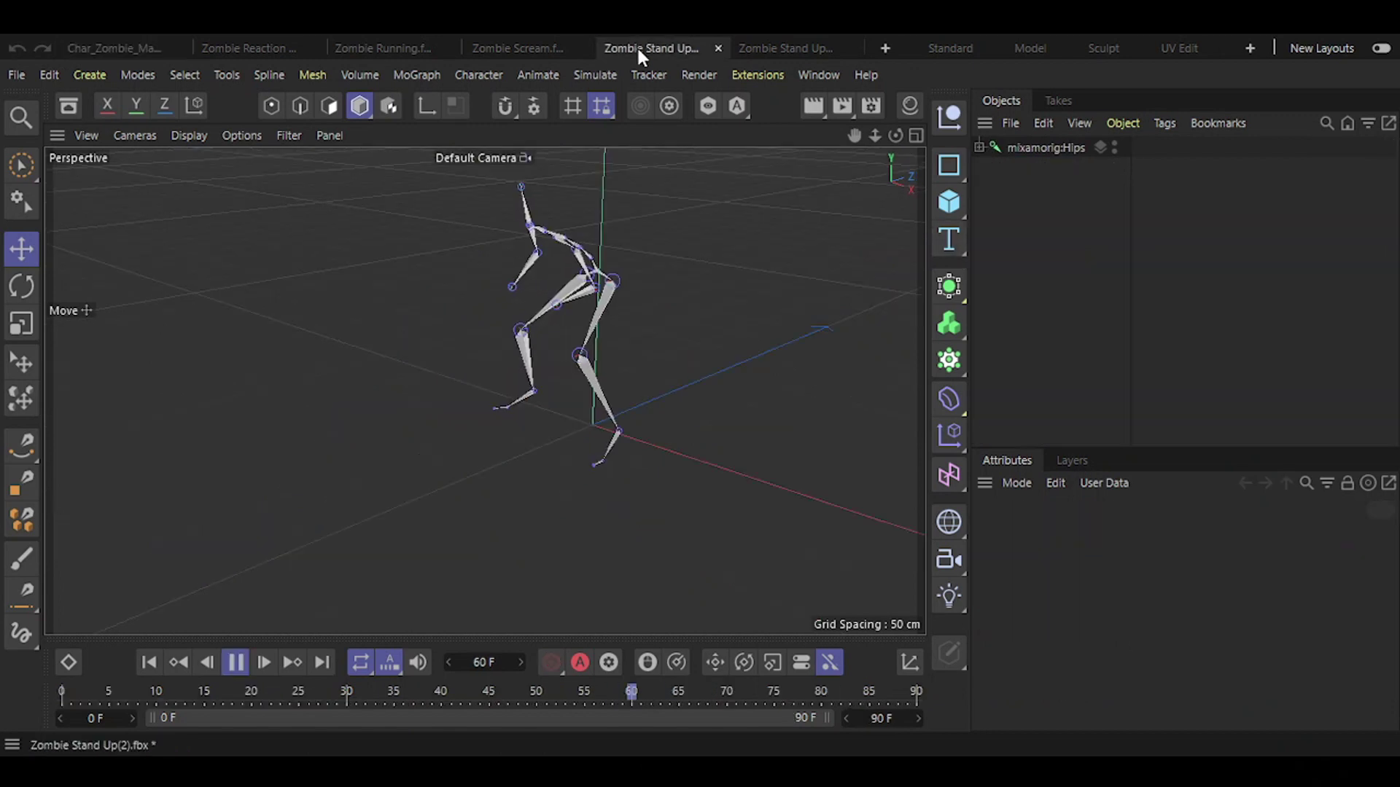
pyautogui.click(1035, 145)
pyautogui.click(93, 48)
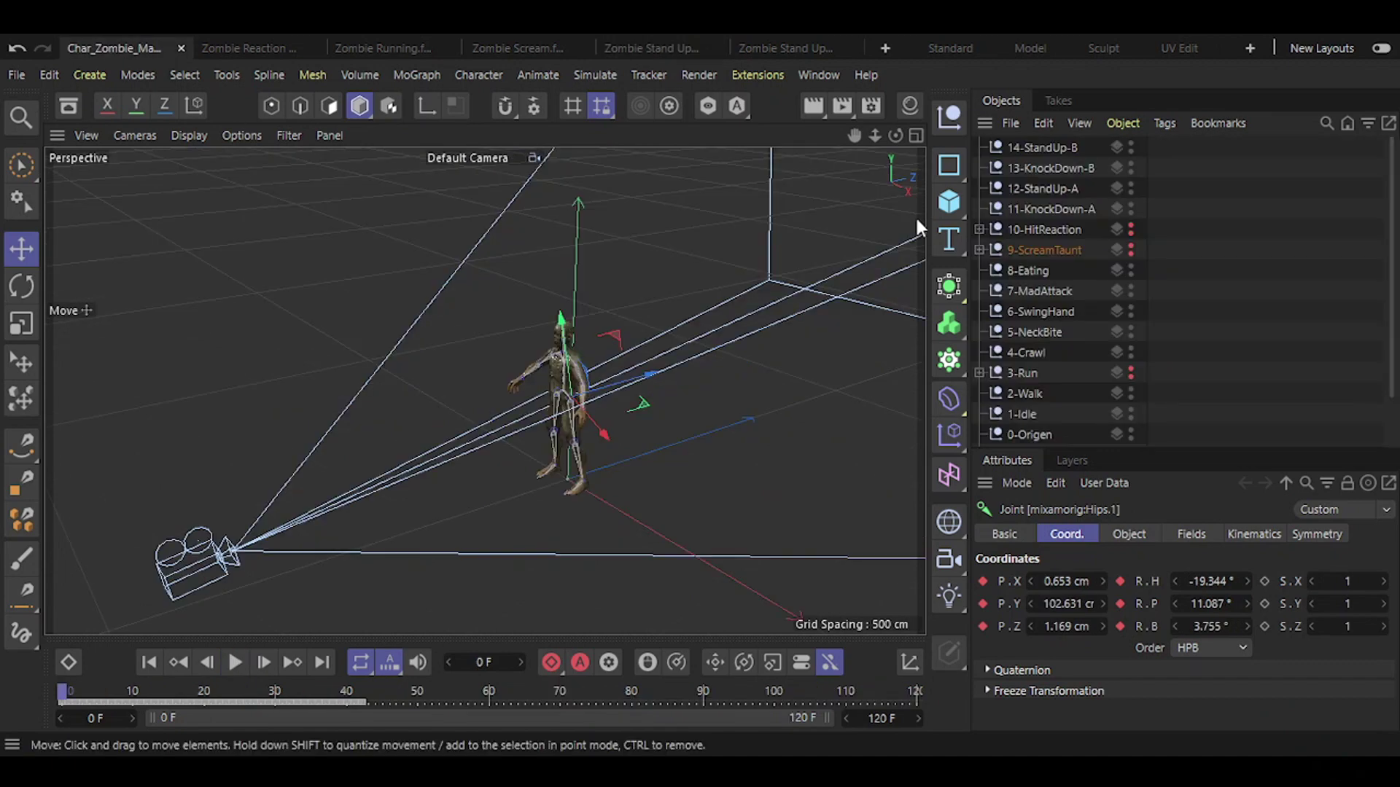
pyautogui.hotkey('ctrl', 'v')
pyautogui.moveTo(1044, 147); pyautogui.dragTo(1047, 202)
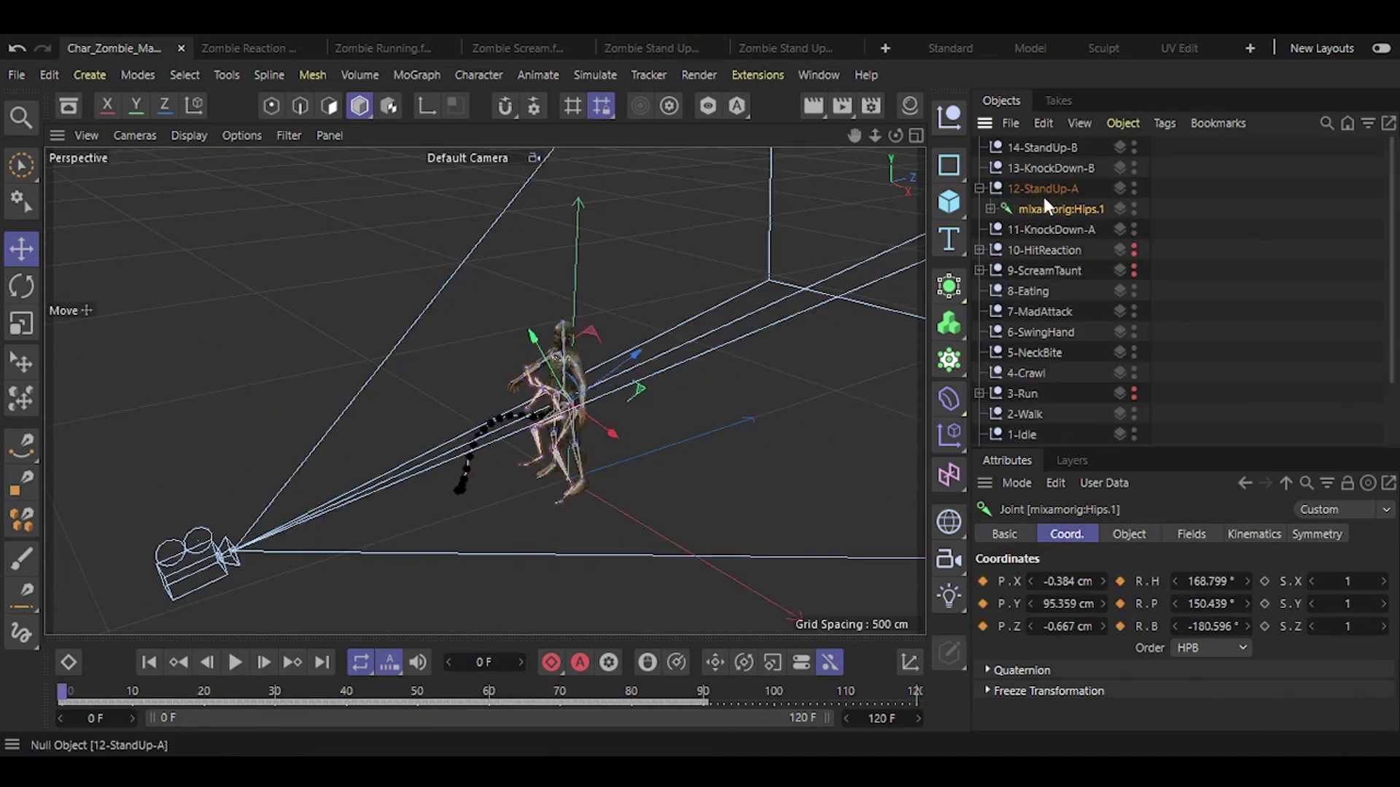
pyautogui.click(1130, 187)
pyautogui.click(980, 188)
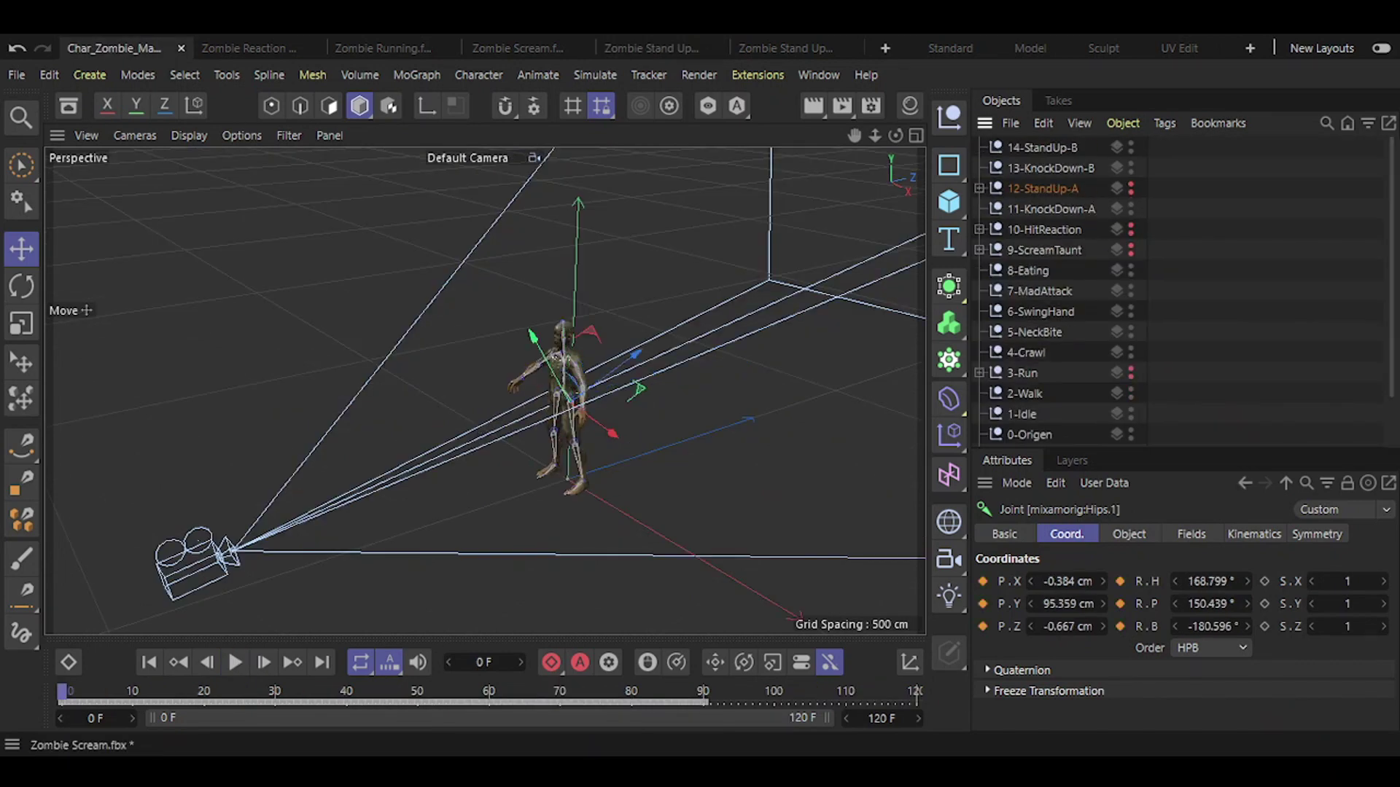
# Copy the second Zombie Stand Up skeleton under 14-StandUp-B and hide it in the viewport
pyautogui.click(802, 45)
pyautogui.click(1043, 149)
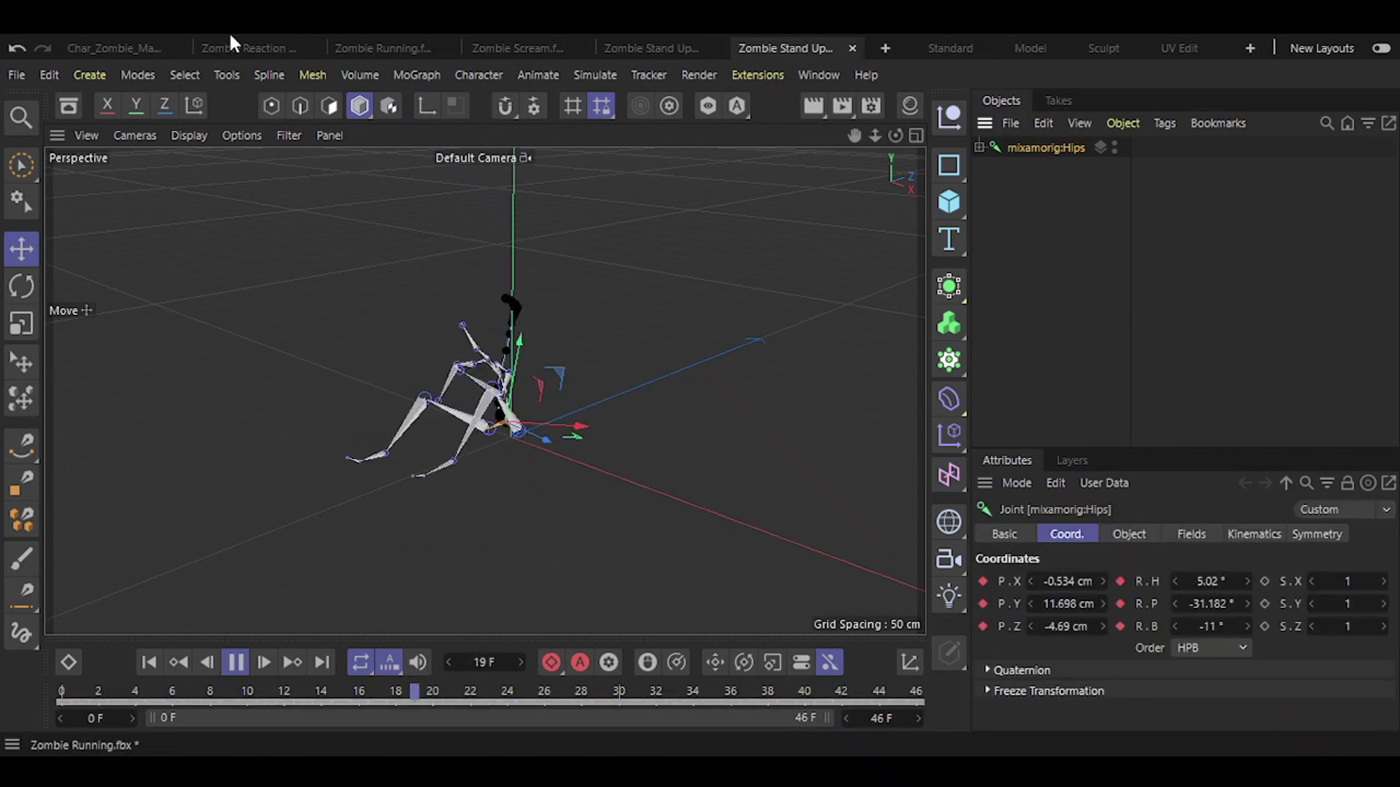
pyautogui.click(113, 48)
pyautogui.hotkey('ctrl', 'v')
pyautogui.moveTo(1082, 146); pyautogui.dragTo(1075, 170)
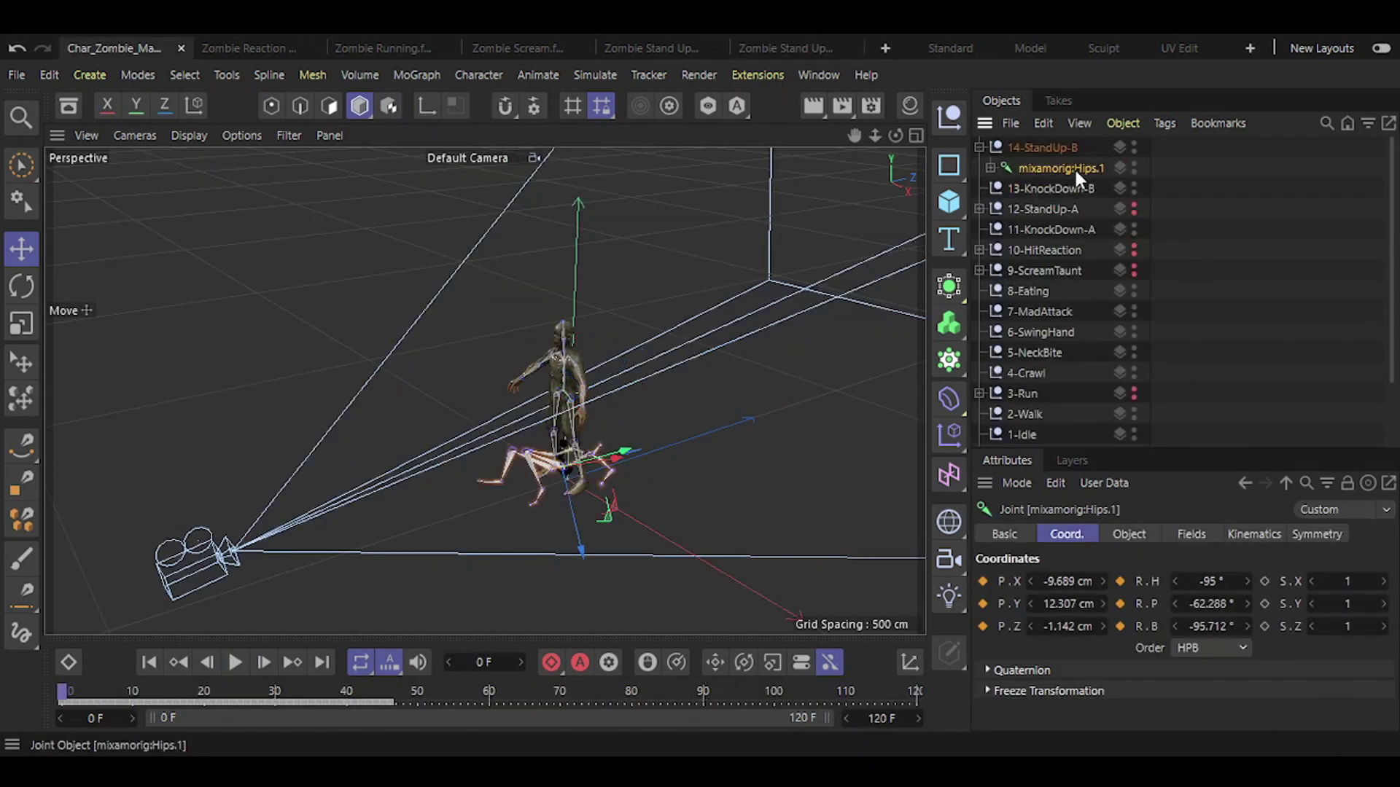
pyautogui.click(1134, 146)
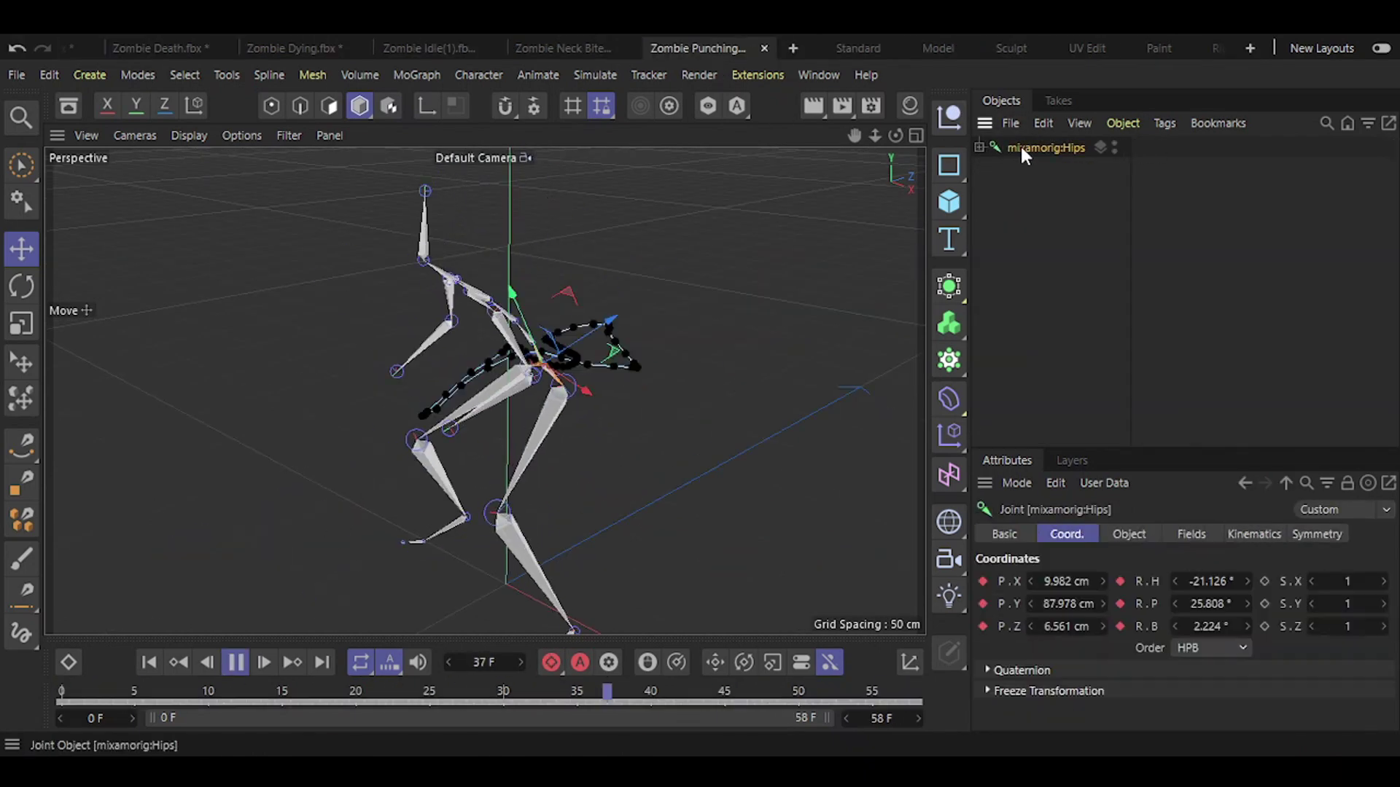
# Nest the pasted skeleton under 6-SwingHand and hide it in the viewport
pyautogui.click(135, 43)
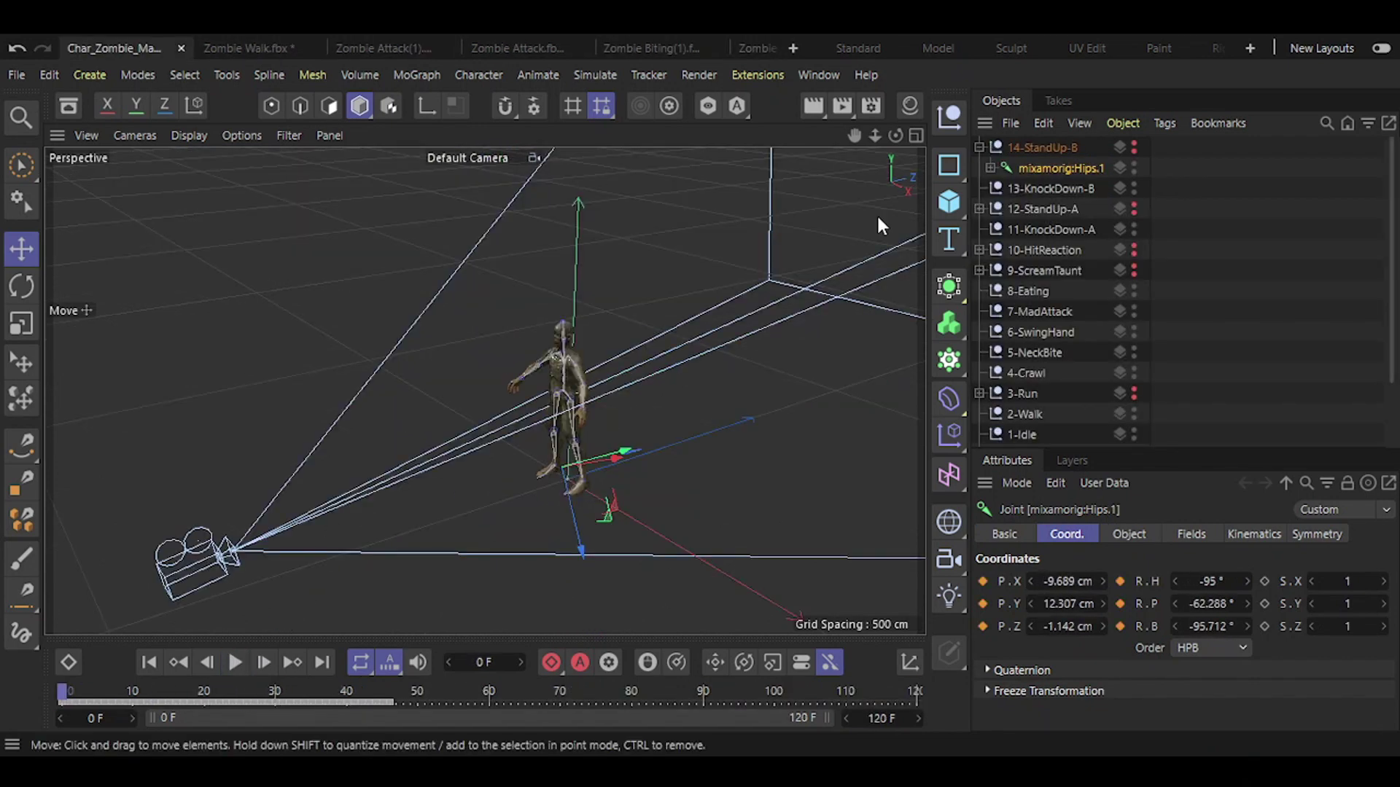
pyautogui.moveTo(974, 148); pyautogui.dragTo(1061, 328)
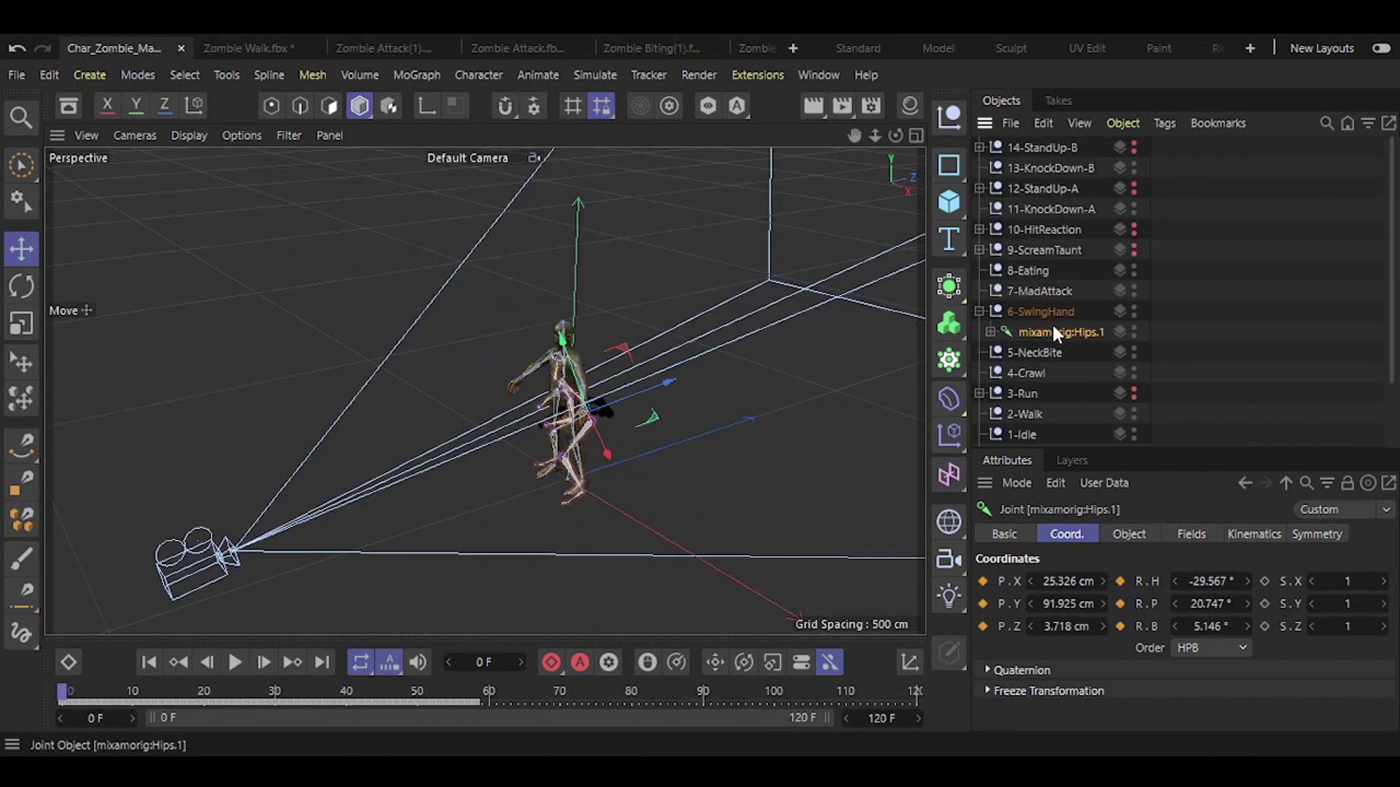
pyautogui.click(1133, 309)
pyautogui.click(979, 311)
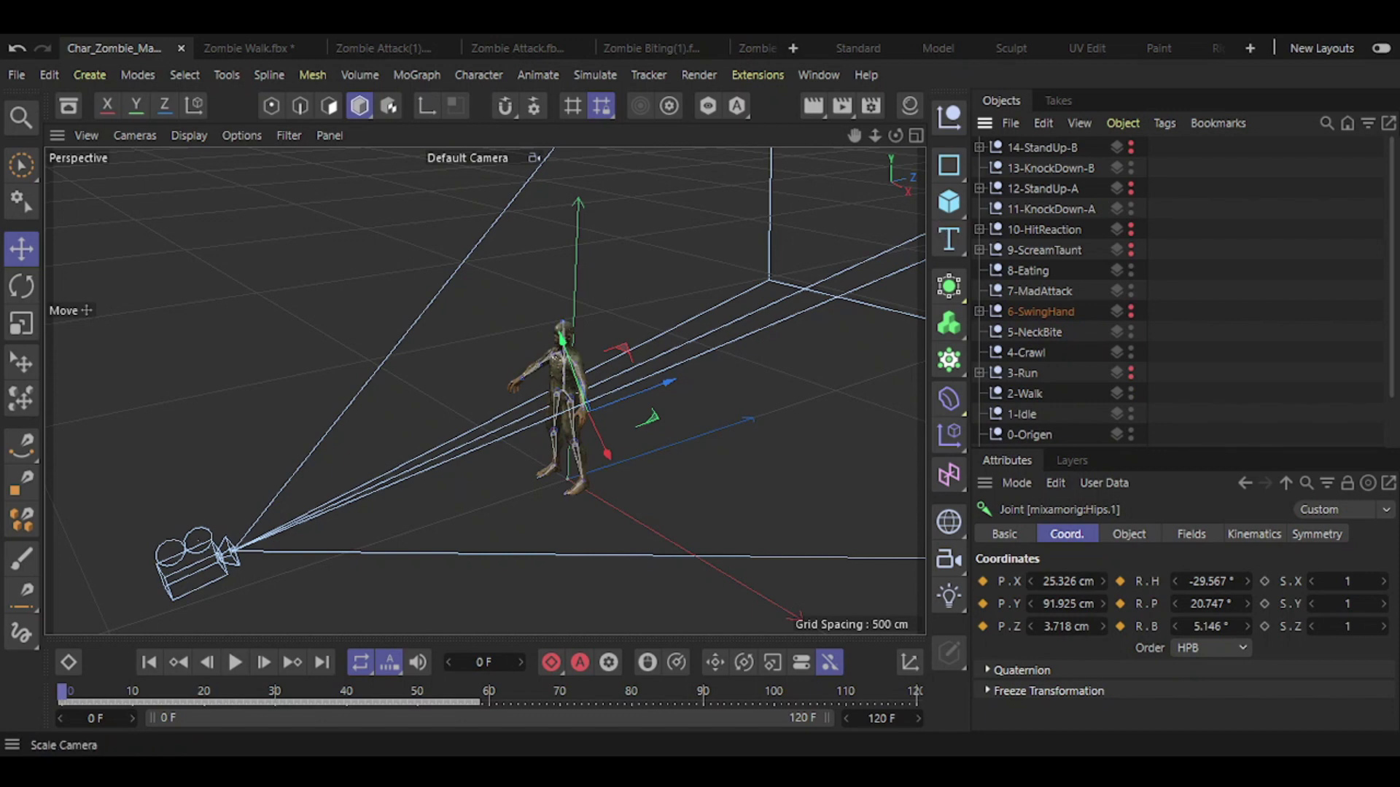
# Bring the Zombie Neck Bite skeleton into the master project under 5-NeckBite
pyautogui.click(755, 48)
pyautogui.click(1044, 147)
pyautogui.click(738, 48)
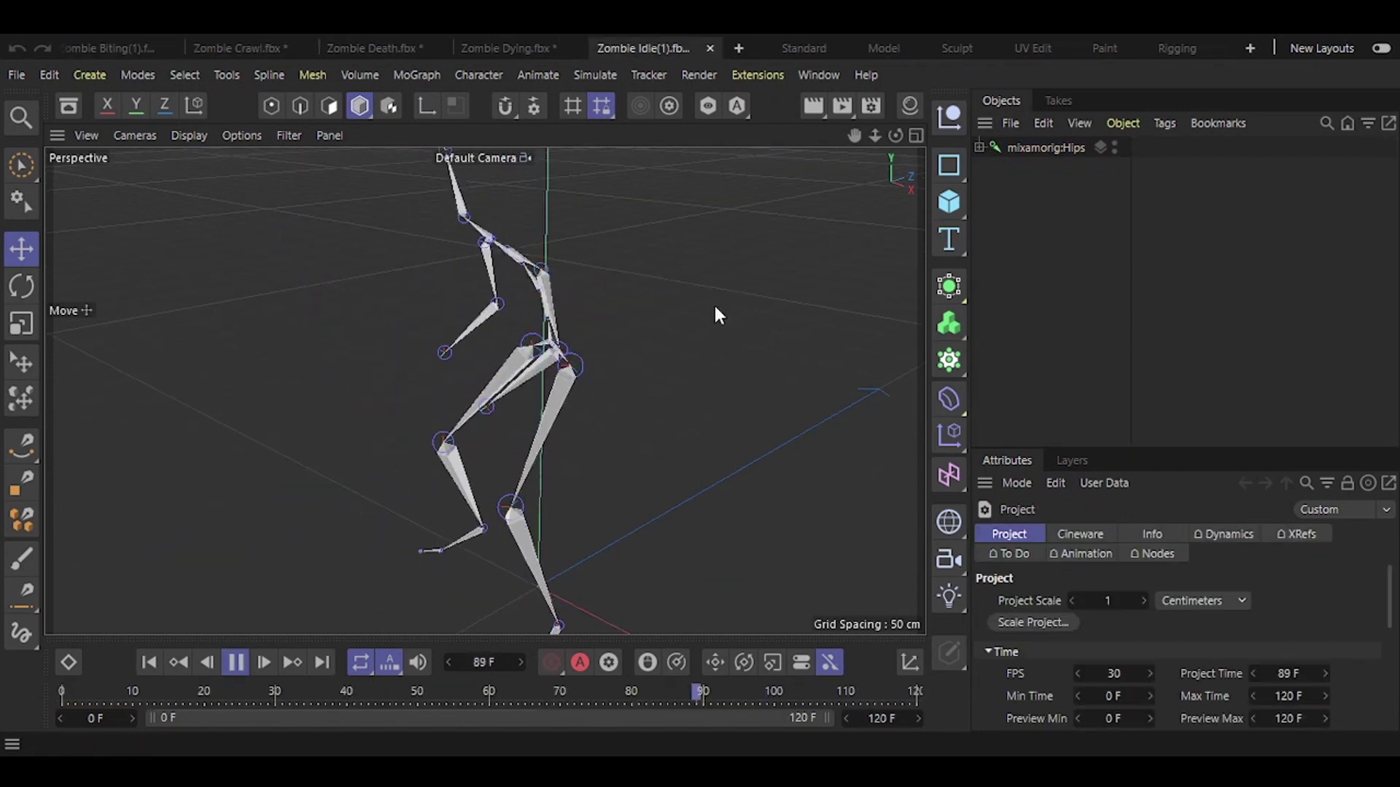
pyautogui.click(688, 48)
pyautogui.click(1066, 147)
pyautogui.moveTo(1066, 147); pyautogui.dragTo(1039, 352)
pyautogui.click(979, 332)
# Place the idle skeleton inside the 1-Idle null
pyautogui.click(768, 174)
pyautogui.hotkey('ctrl', 'z')
pyautogui.hotkey('ctrl', 'z')
pyautogui.moveTo(1043, 147); pyautogui.dragTo(1036, 428)
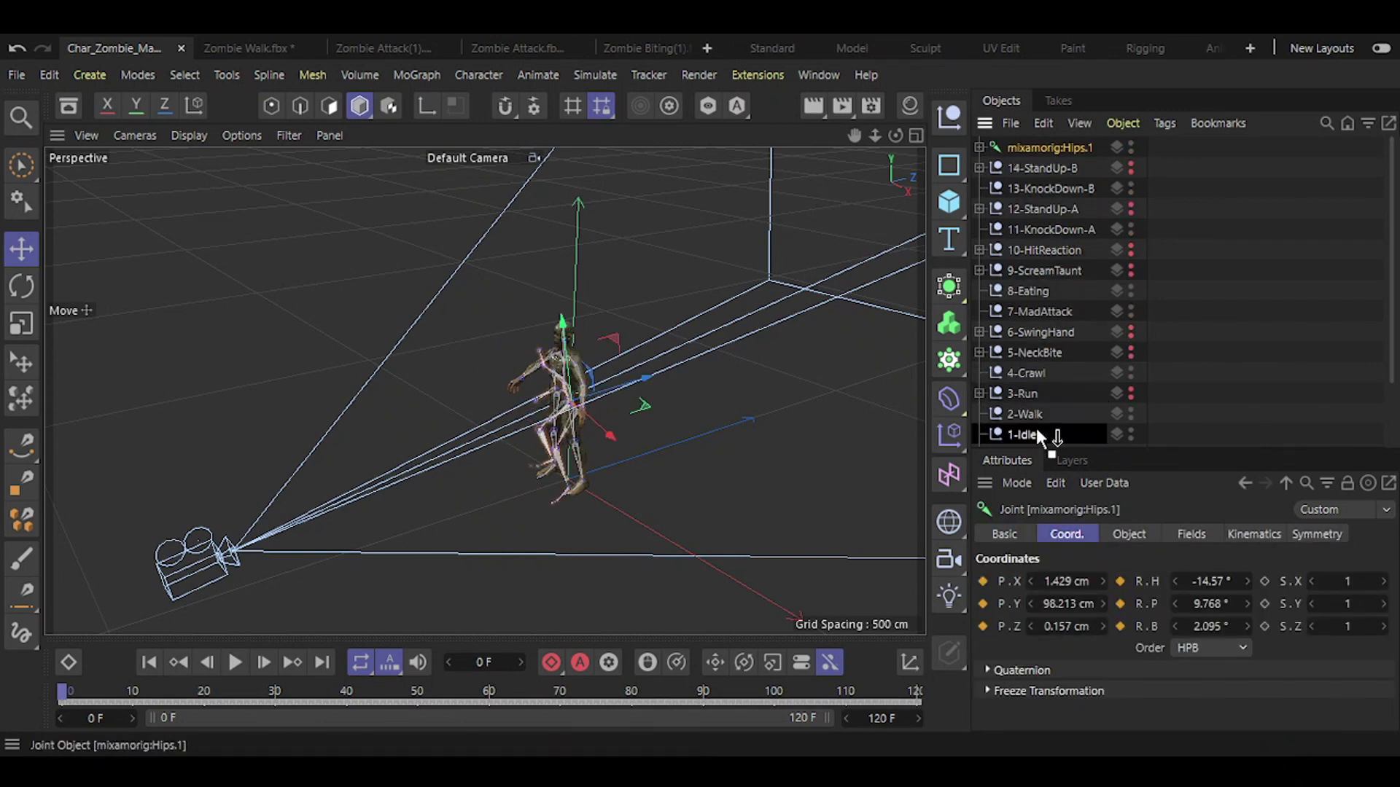
pyautogui.scroll(-3, 658, 51)
# Copy the Zombie Dying skeleton into 11-KnockDown-A after previewing it to frame 39
pyautogui.click(627, 48)
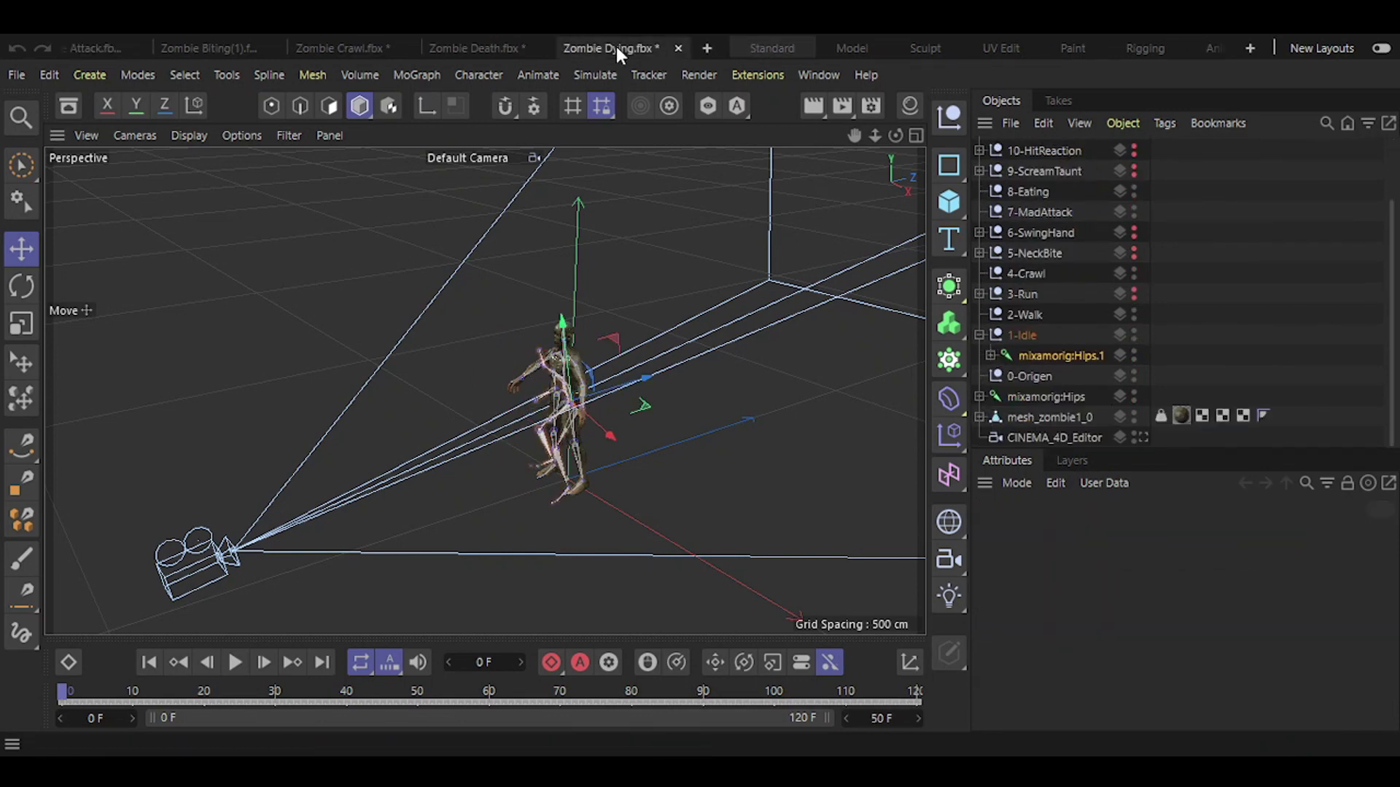
pyautogui.press('F8')
pyautogui.click(1050, 148)
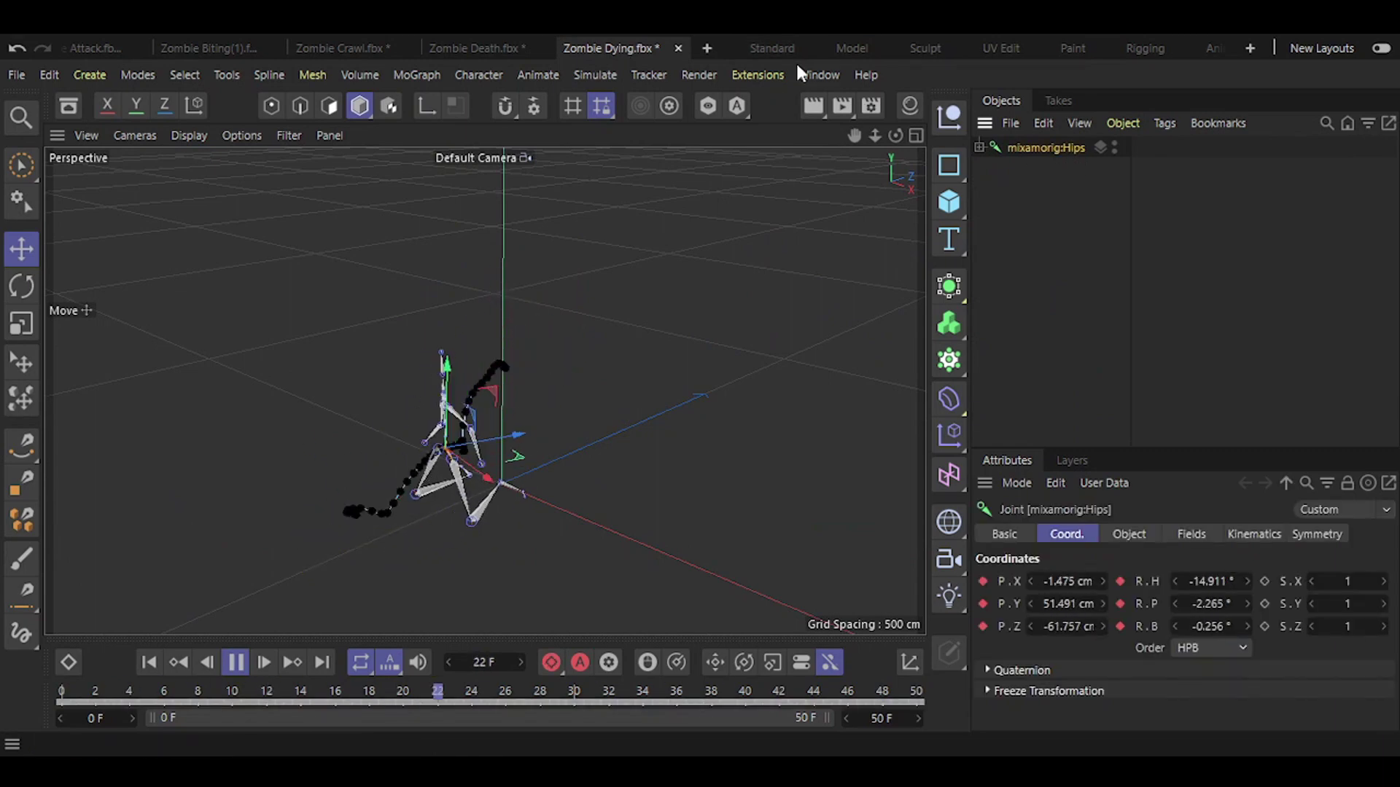
pyautogui.scroll(3, 164, 35)
pyautogui.click(139, 45)
pyautogui.hotkey('ctrl', 'v')
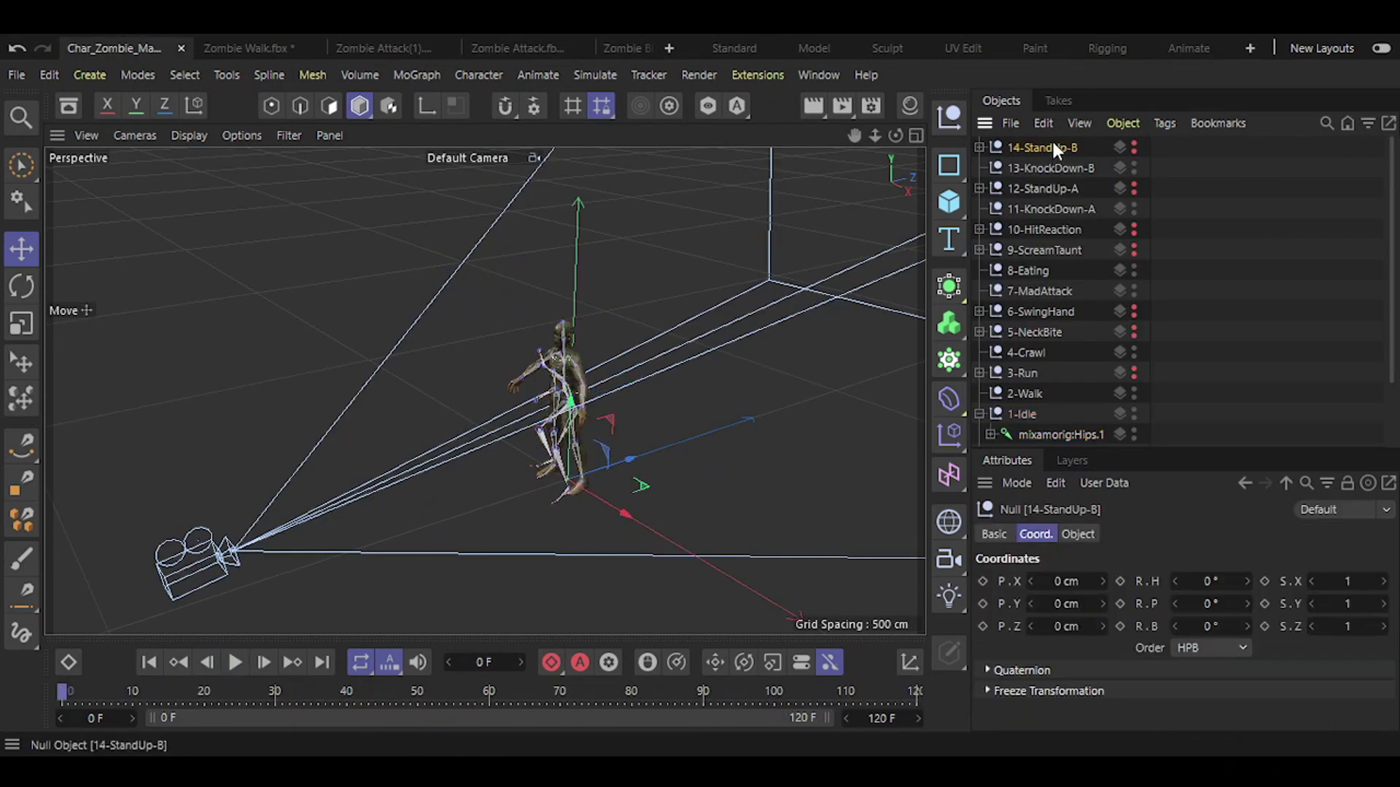
pyautogui.moveTo(90, 688); pyautogui.dragTo(339, 697)
pyautogui.click(1135, 207)
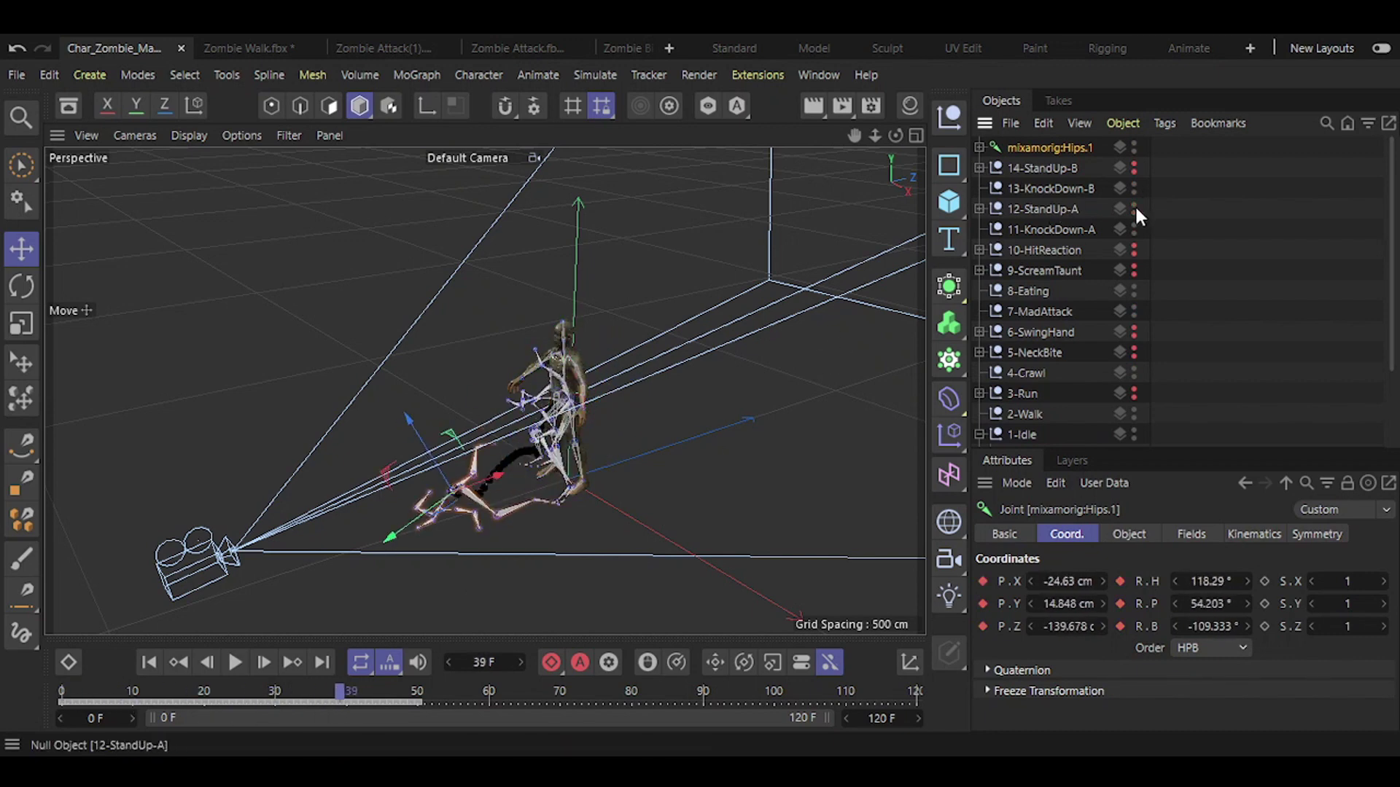
pyautogui.moveTo(72, 695); pyautogui.dragTo(396, 693)
pyautogui.moveTo(1079, 146); pyautogui.dragTo(1069, 226)
pyautogui.click(980, 209)
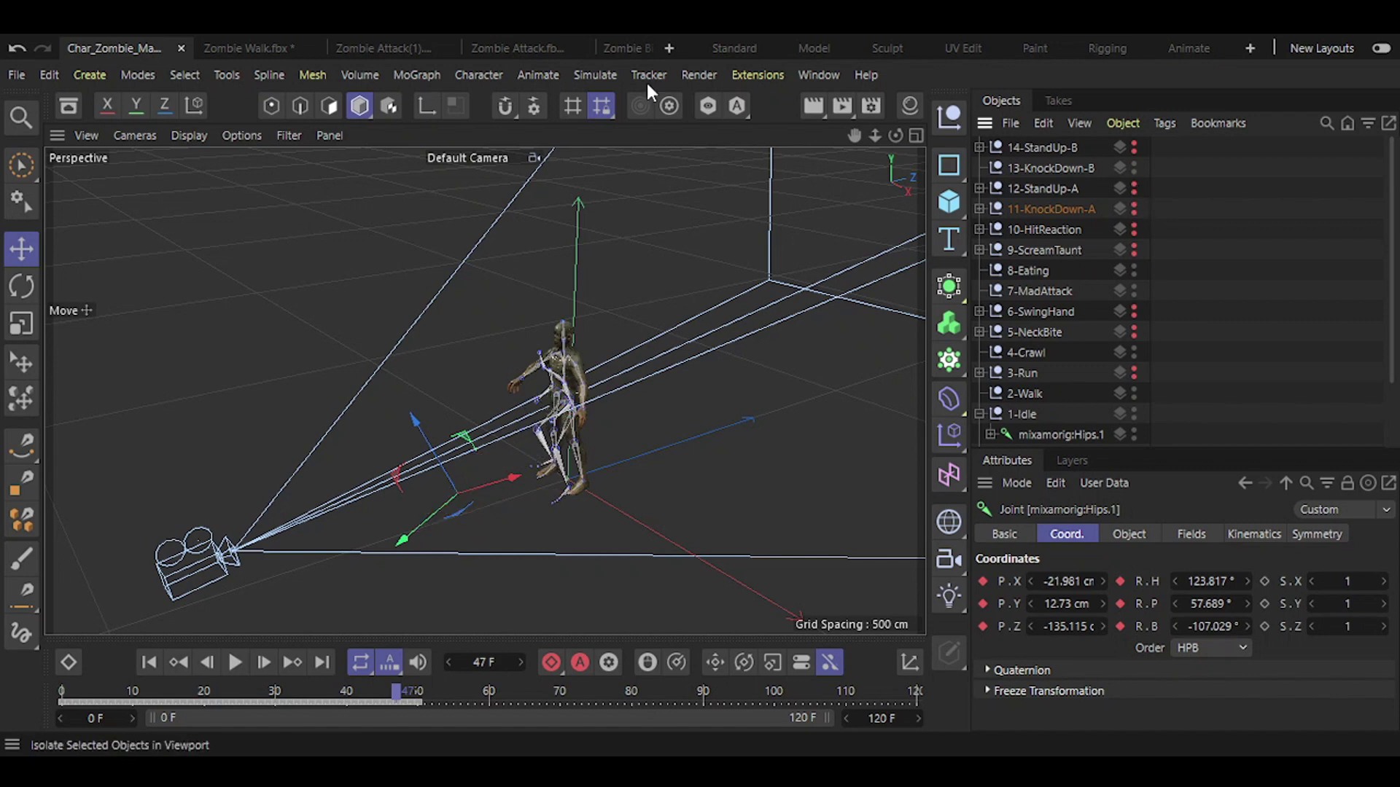
# Copy skeletons from the zombie scenes into the 4-Crawl and 8-Eating nulls
pyautogui.scroll(-3, 589, 44)
pyautogui.click(576, 46)
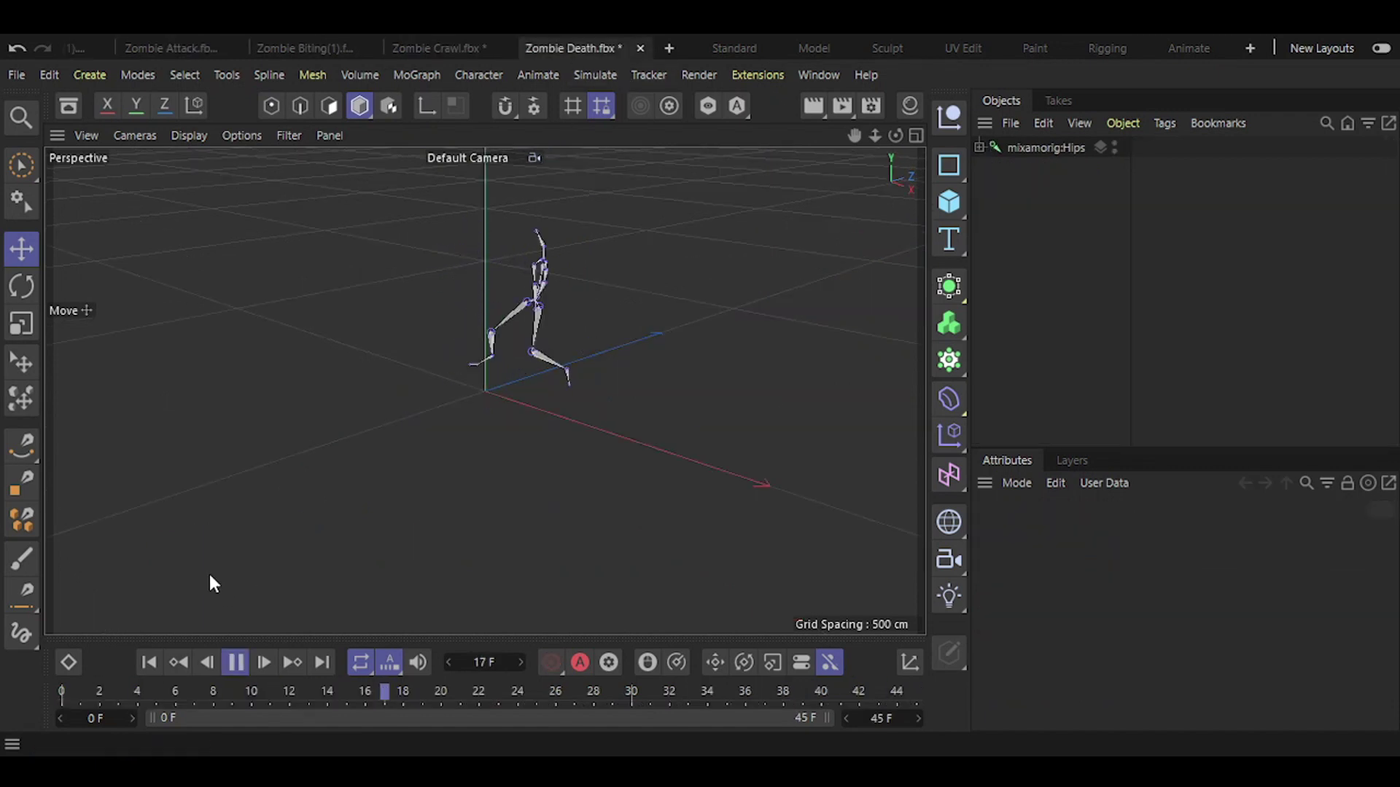
pyautogui.click(1050, 147)
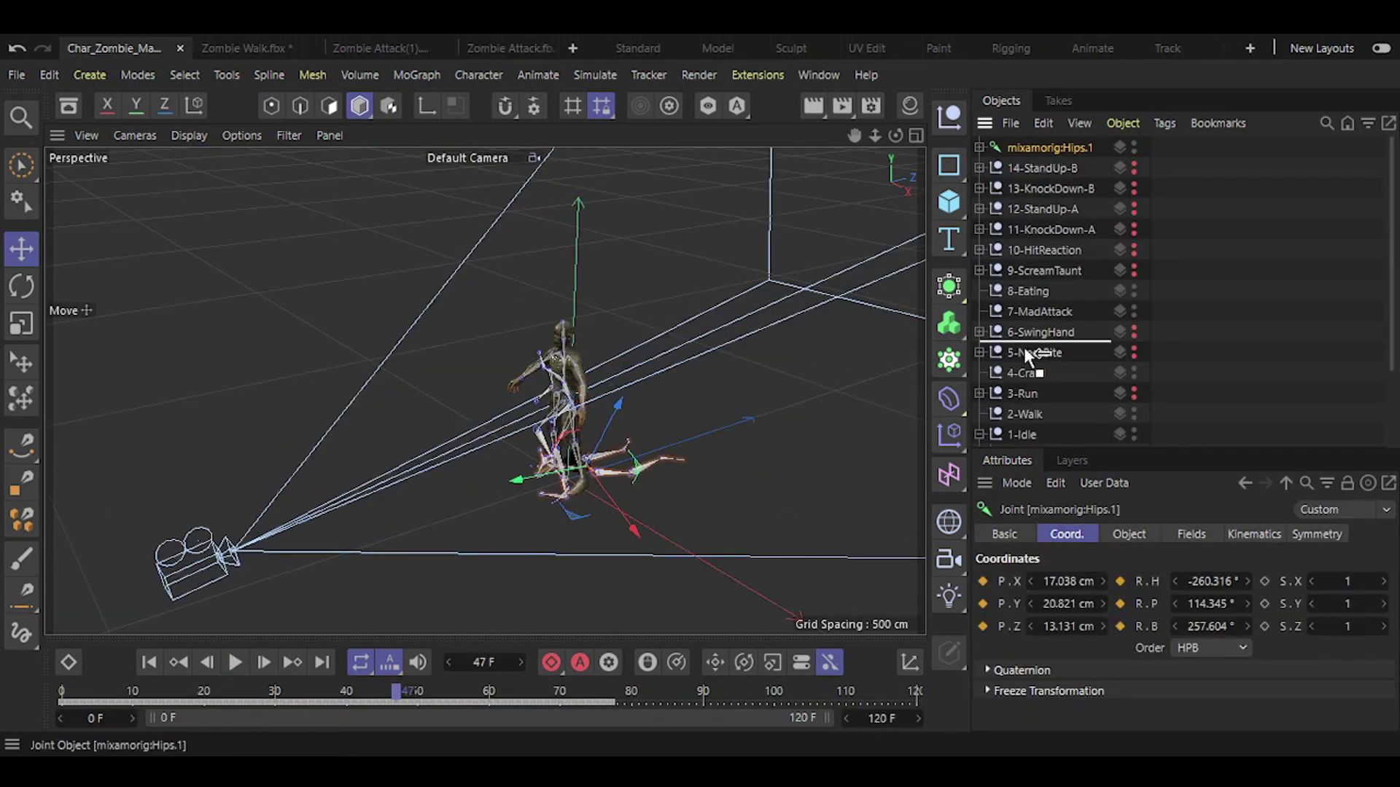
pyautogui.moveTo(1024, 347); pyautogui.dragTo(982, 353)
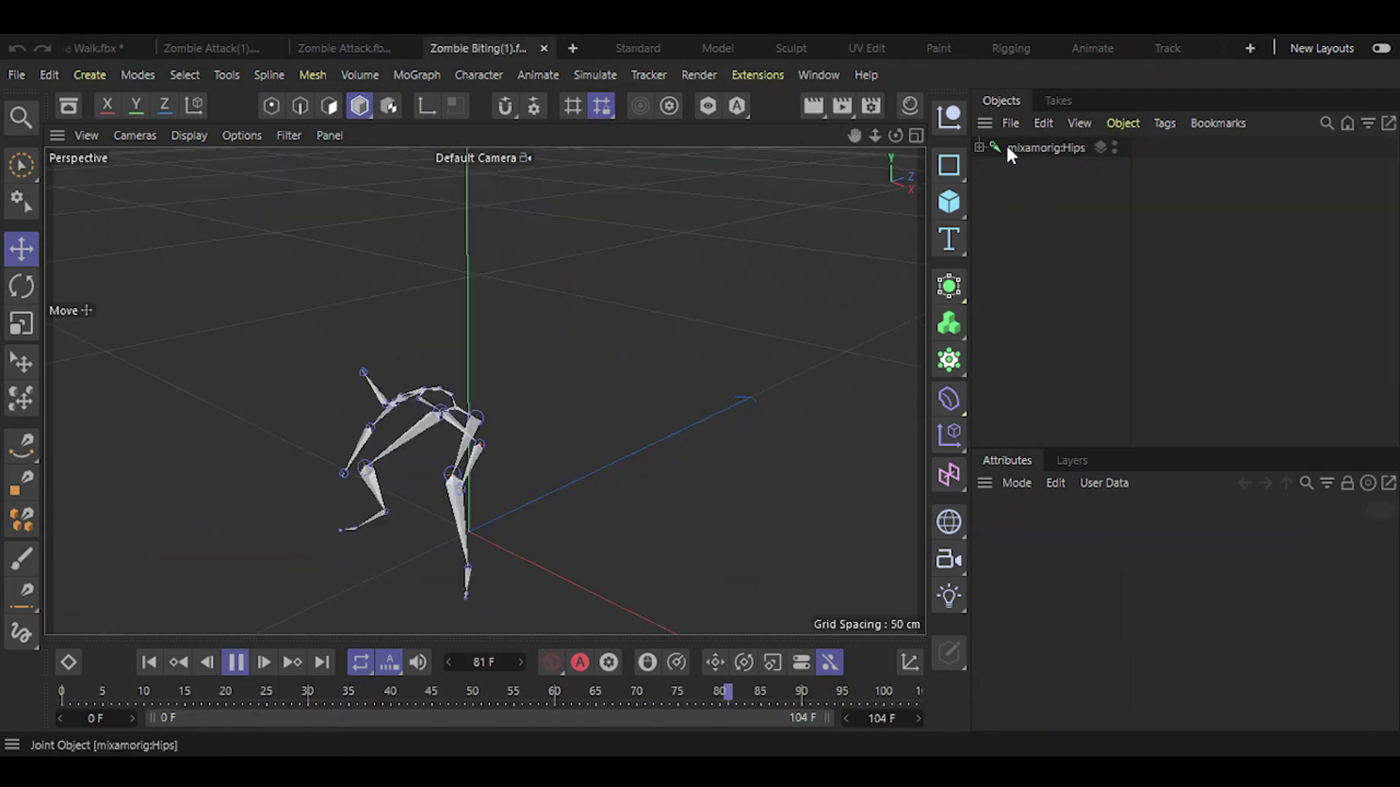
pyautogui.click(1051, 146)
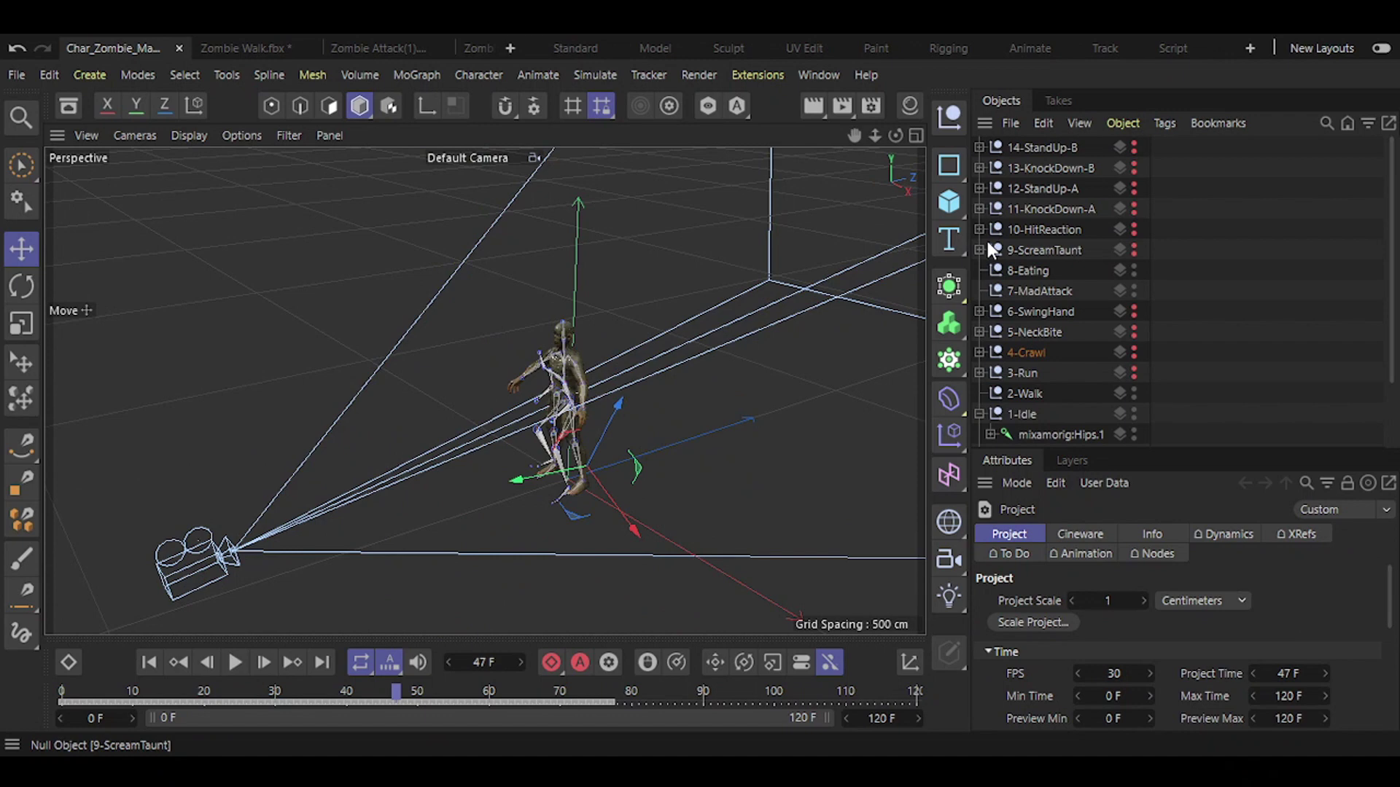
pyautogui.moveTo(1050, 148); pyautogui.dragTo(1029, 301)
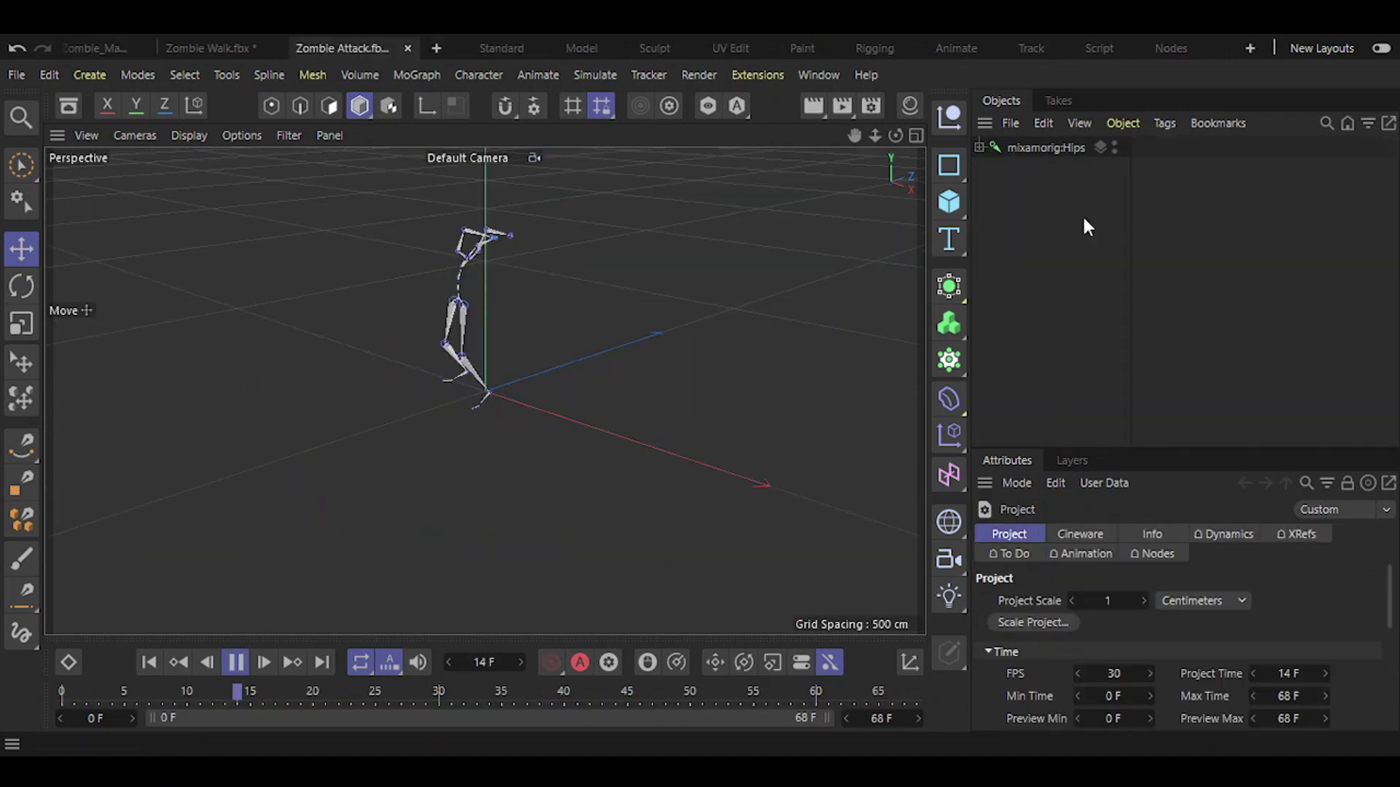
# Nest the Zombie Attack and walk skeletons under 7-MadAttack and 2-Walk
pyautogui.click(1065, 146)
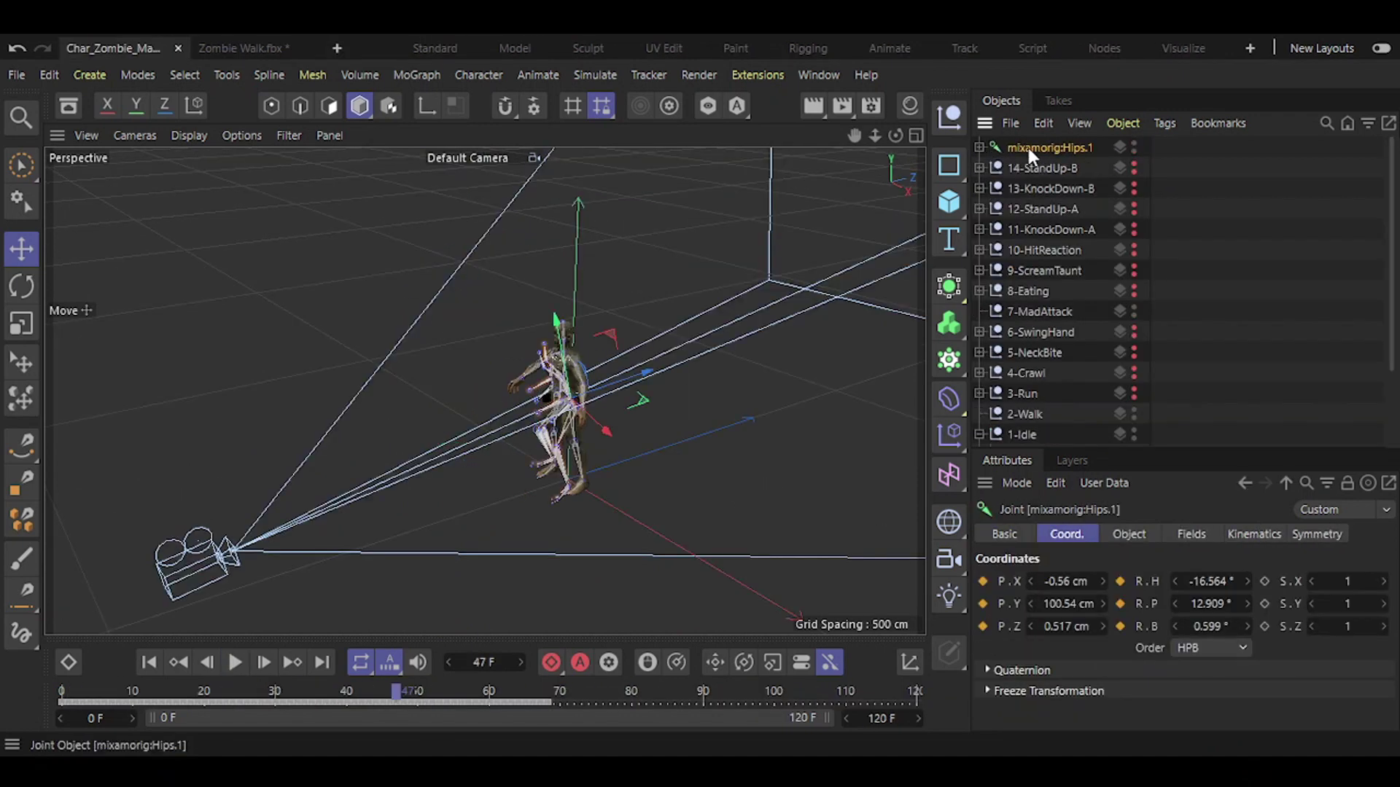
pyautogui.moveTo(1027, 146); pyautogui.dragTo(1043, 313)
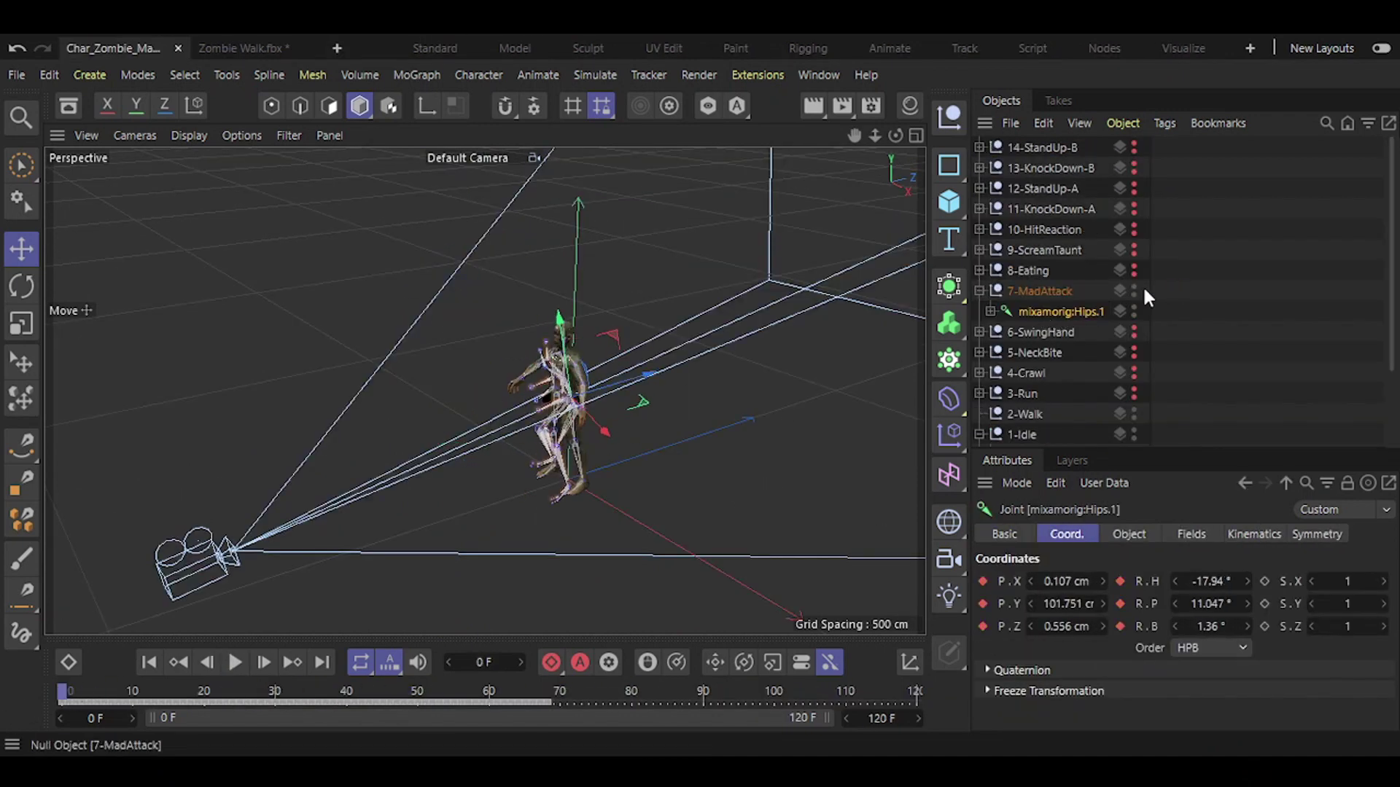
pyautogui.click(979, 290)
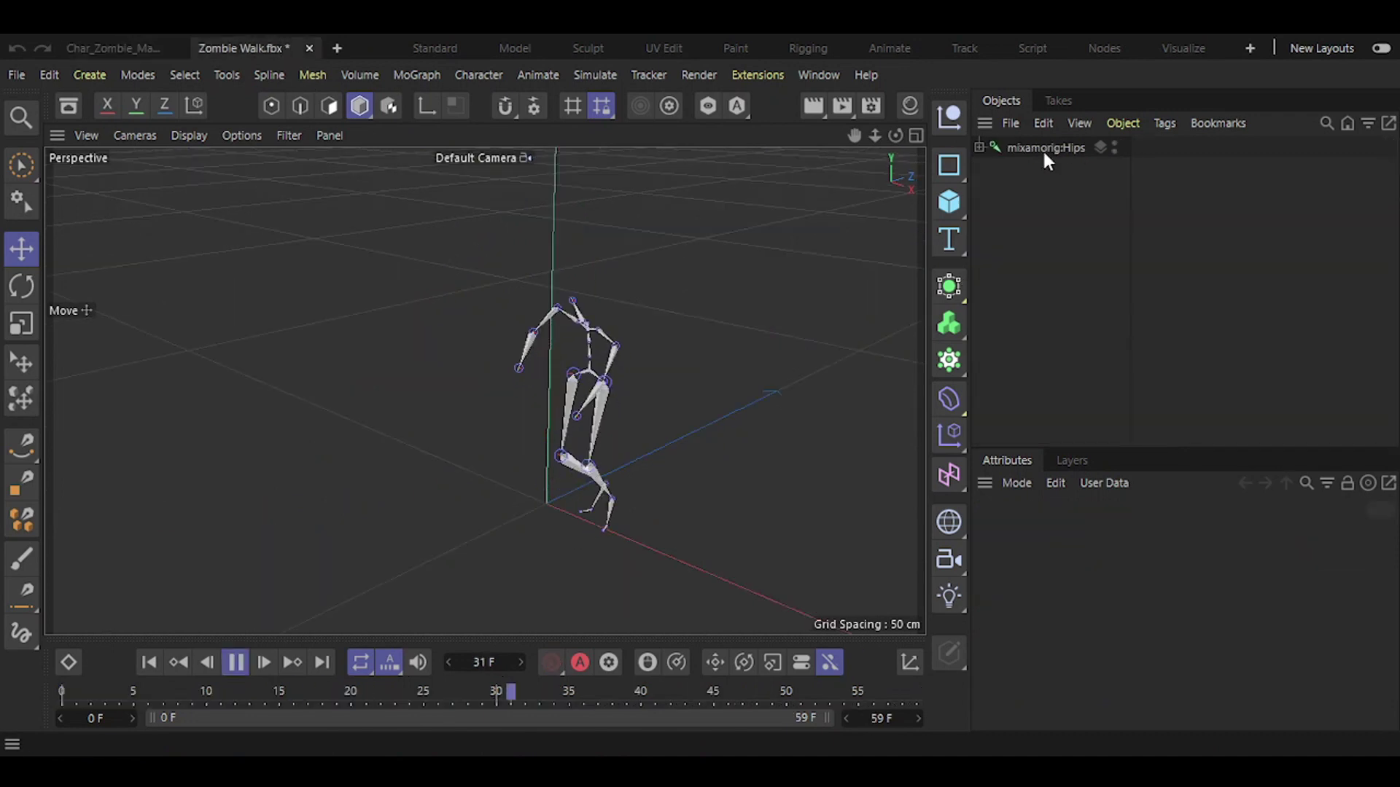
pyautogui.click(1045, 149)
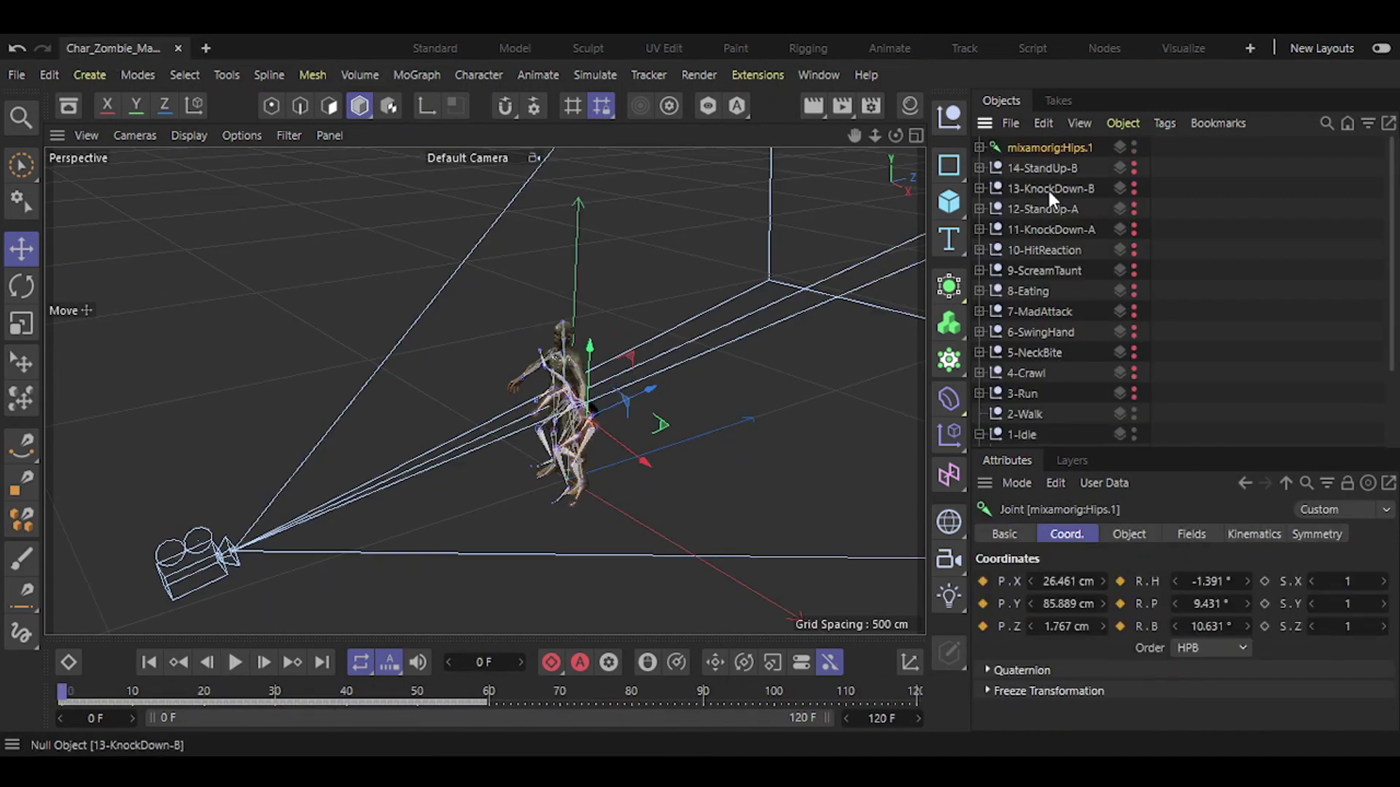
pyautogui.moveTo(1050, 147); pyautogui.dragTo(1143, 426)
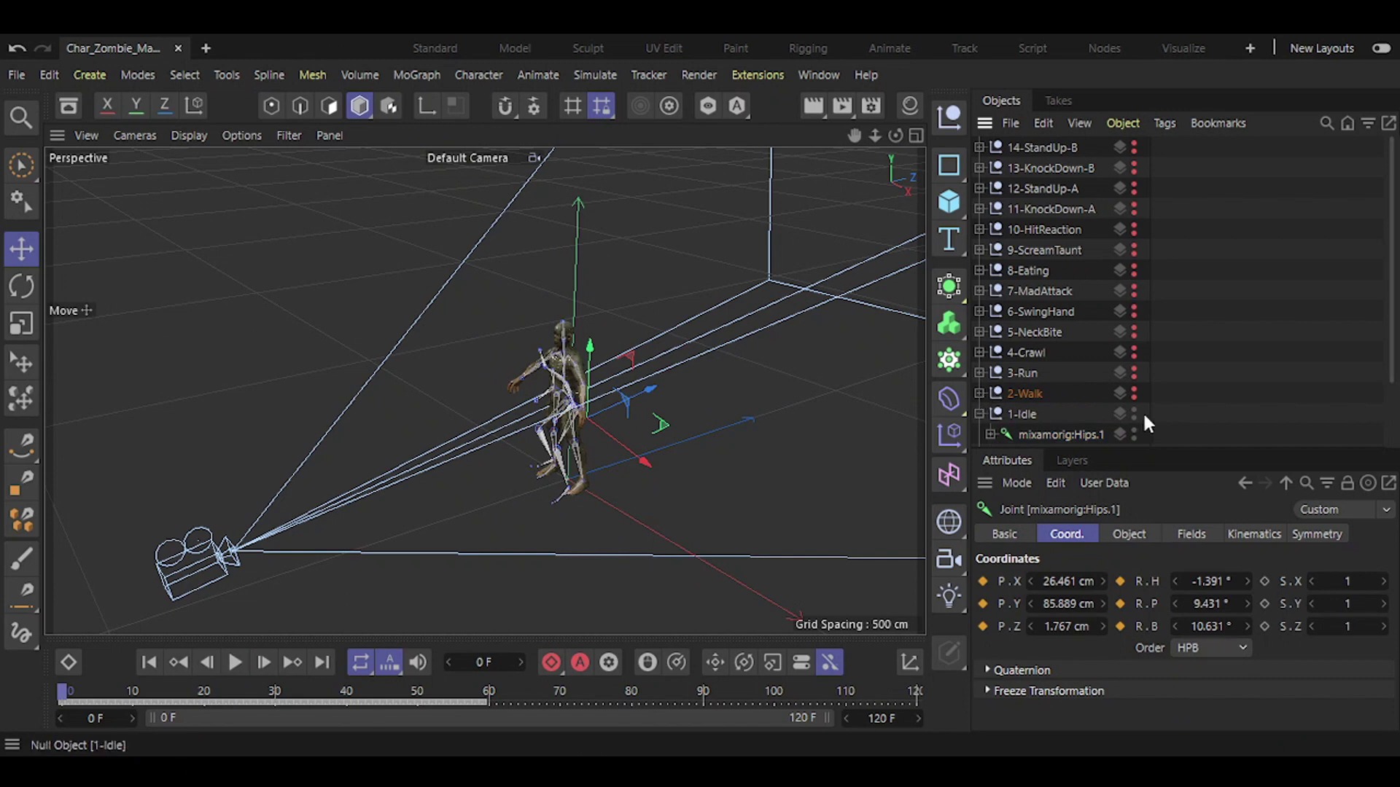
pyautogui.click(979, 413)
# Parent the original mixamorig:Hips skeleton under the 0-Origen null
pyautogui.scroll(-3, 988, 401)
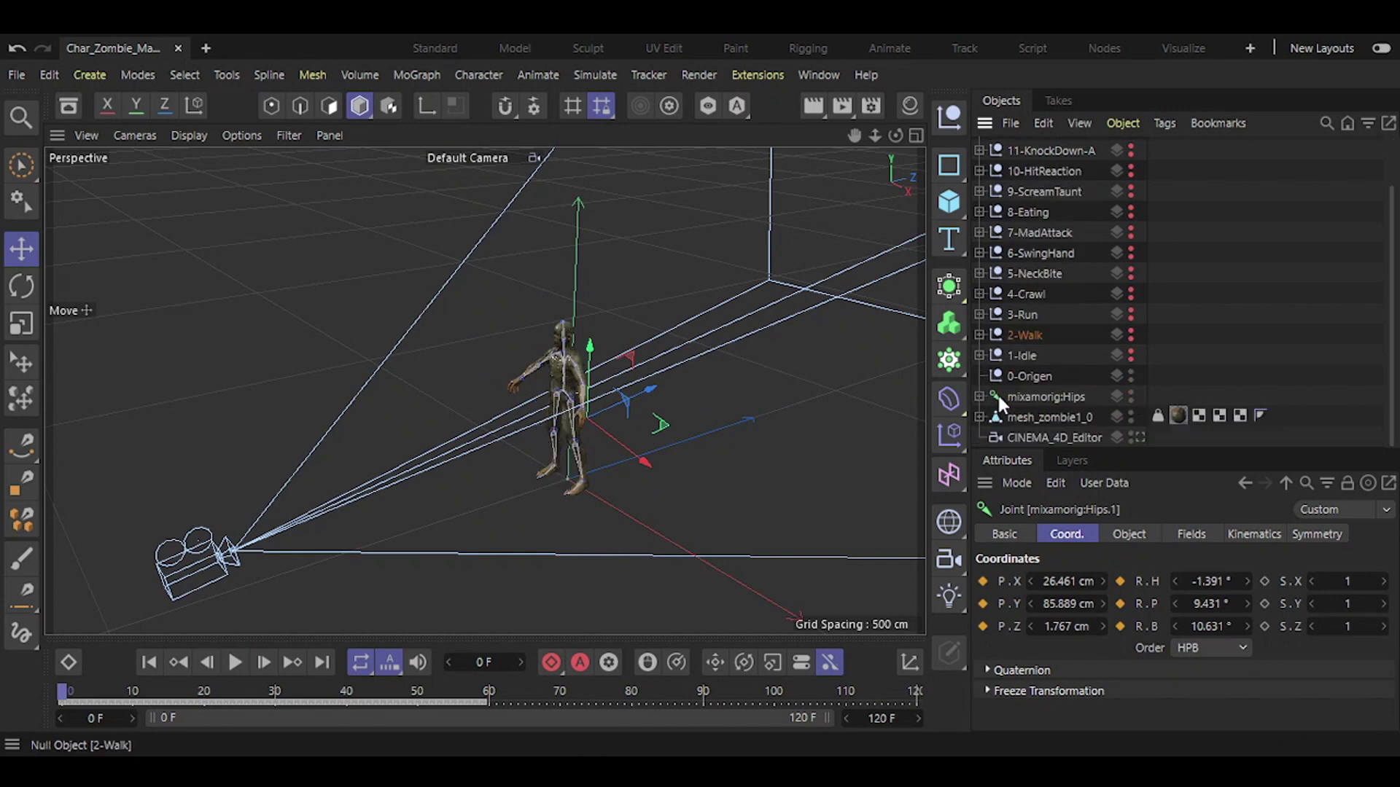
pyautogui.click(1036, 373)
pyautogui.click(1026, 396)
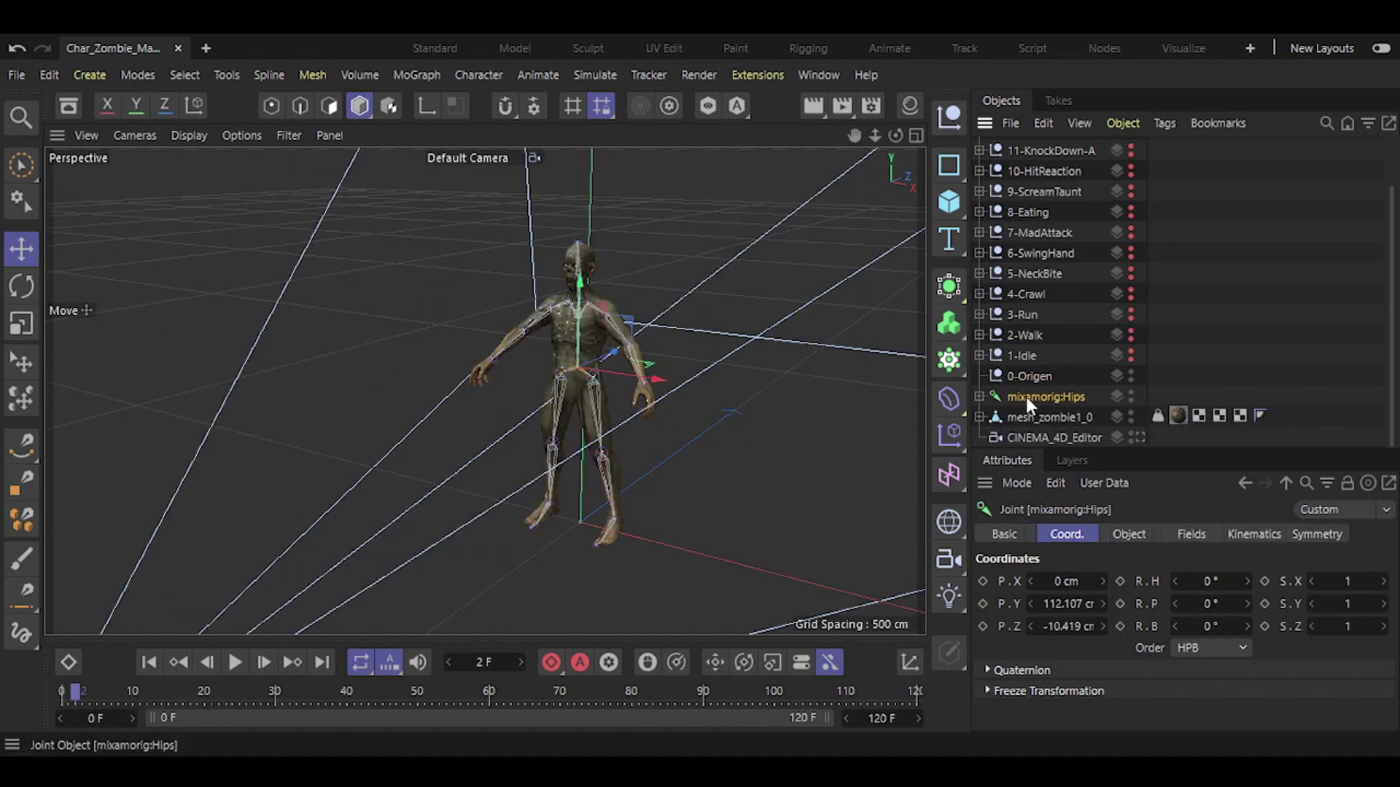
pyautogui.moveTo(1028, 395); pyautogui.dragTo(981, 375)
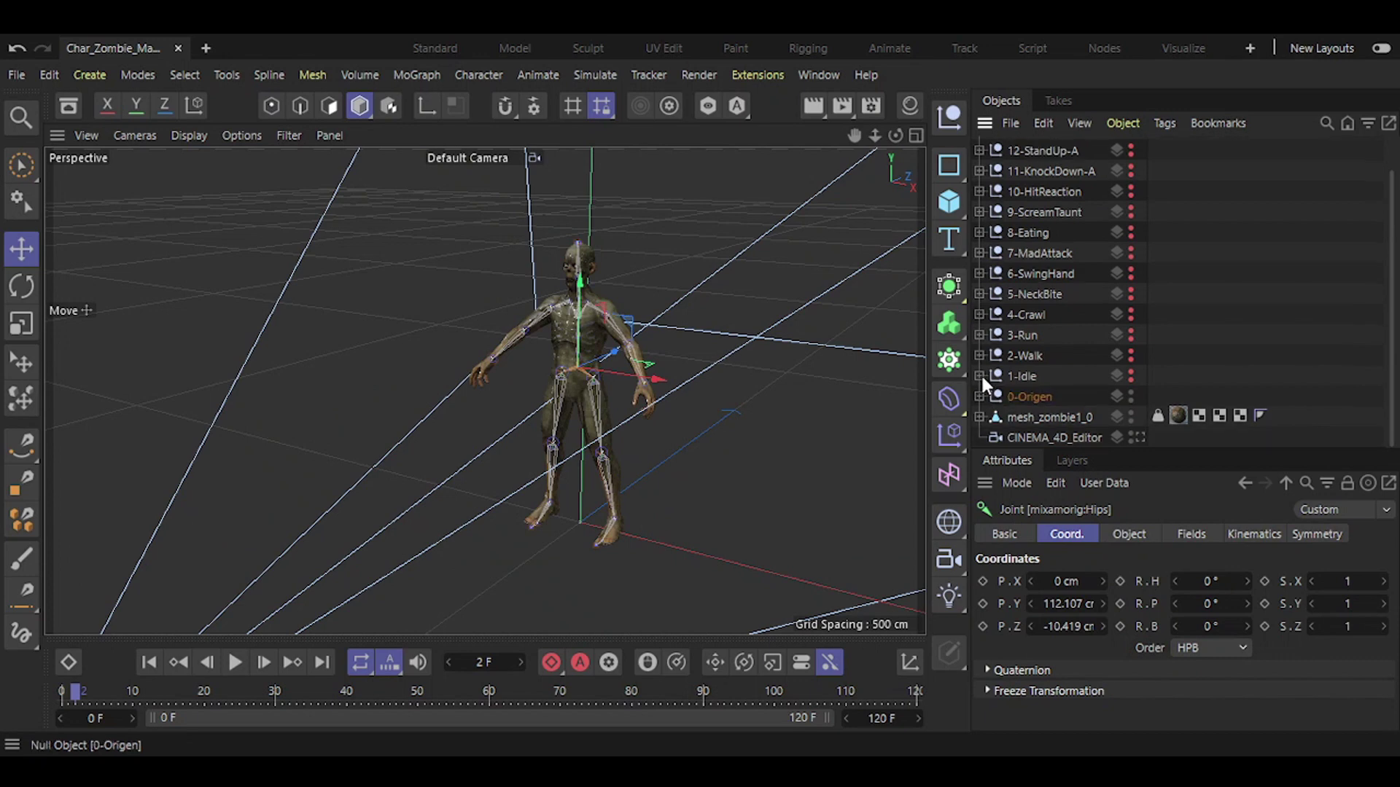
# Show the 1-Idle skeleton on the zombie mesh, preview the idle motion, and save
pyautogui.click(1043, 417)
pyautogui.click(1131, 416)
pyautogui.click(1130, 416)
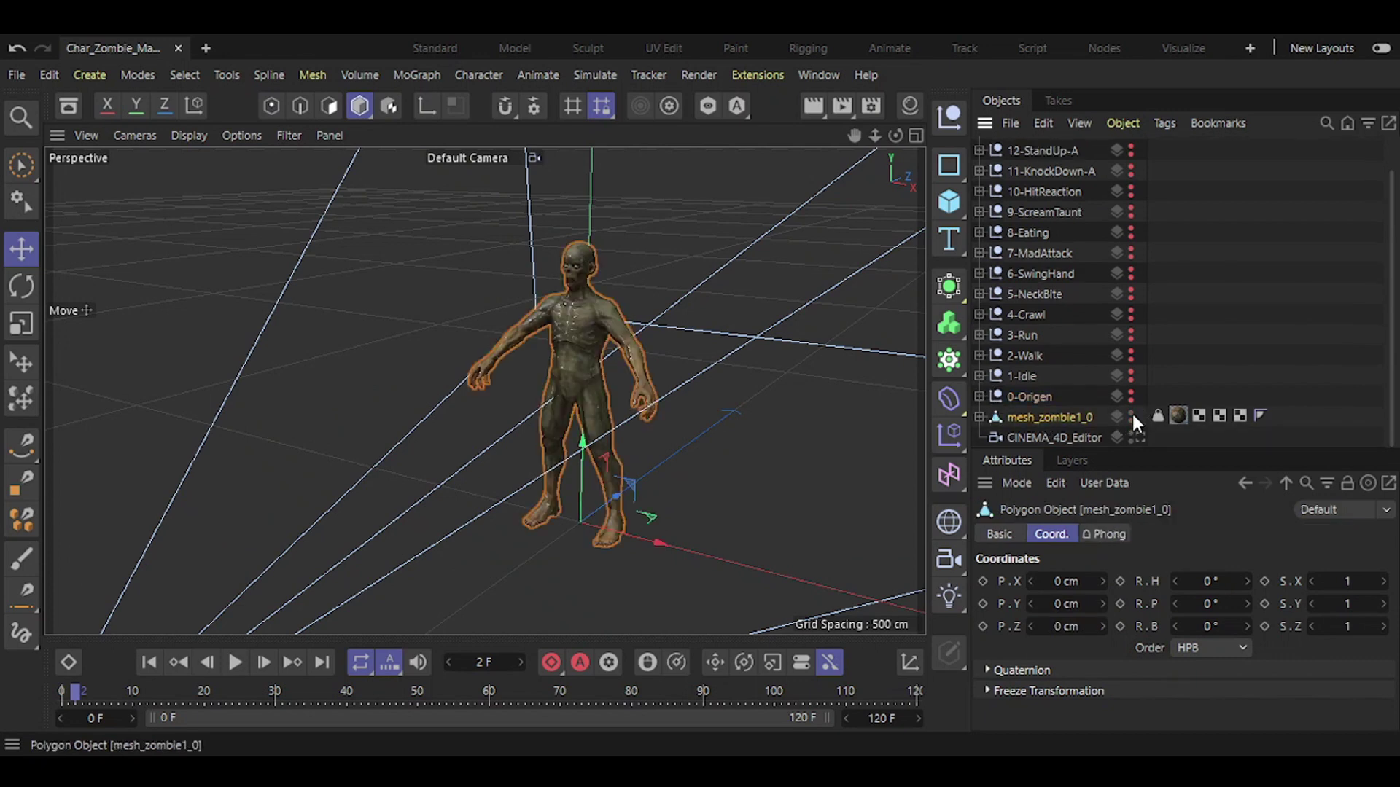
pyautogui.click(1131, 374)
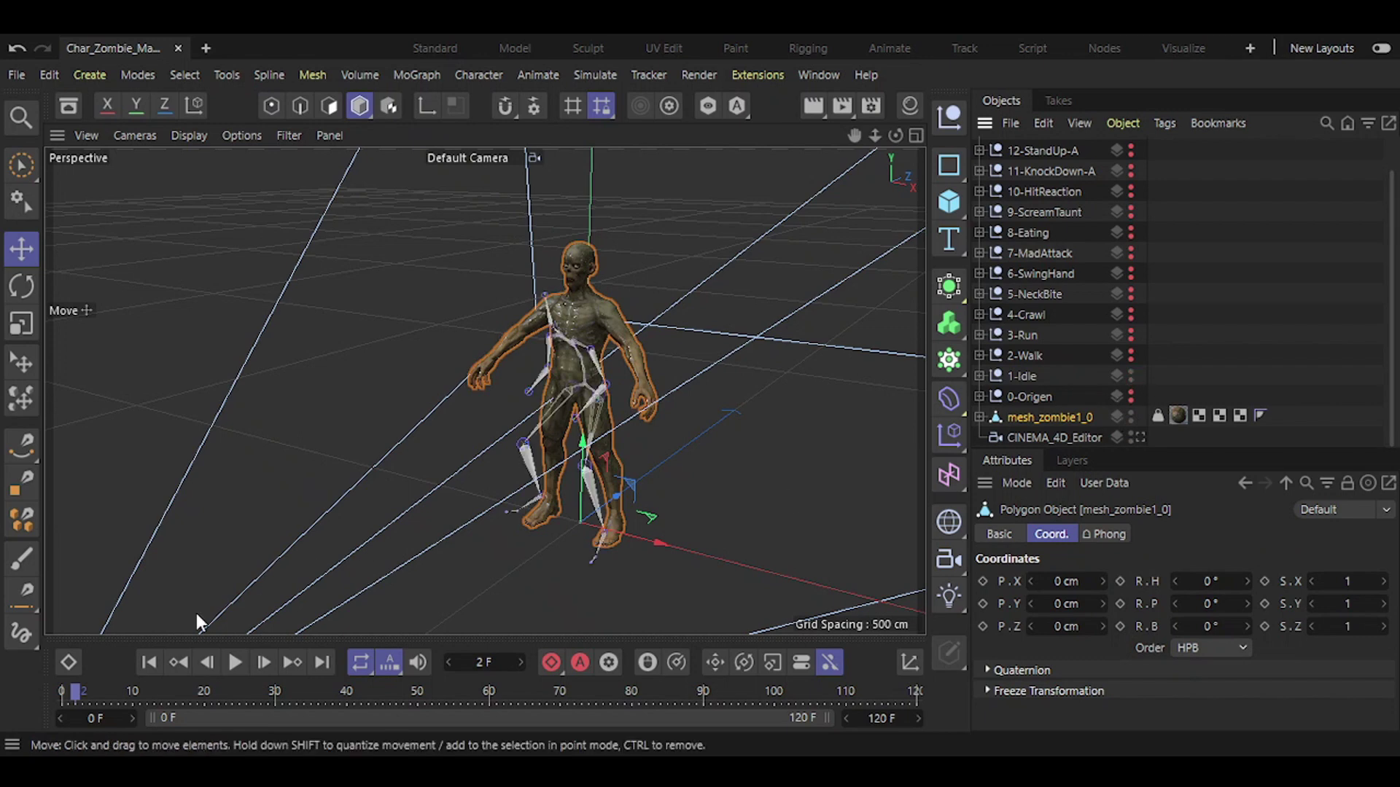
pyautogui.moveTo(94, 689); pyautogui.dragTo(14, 699)
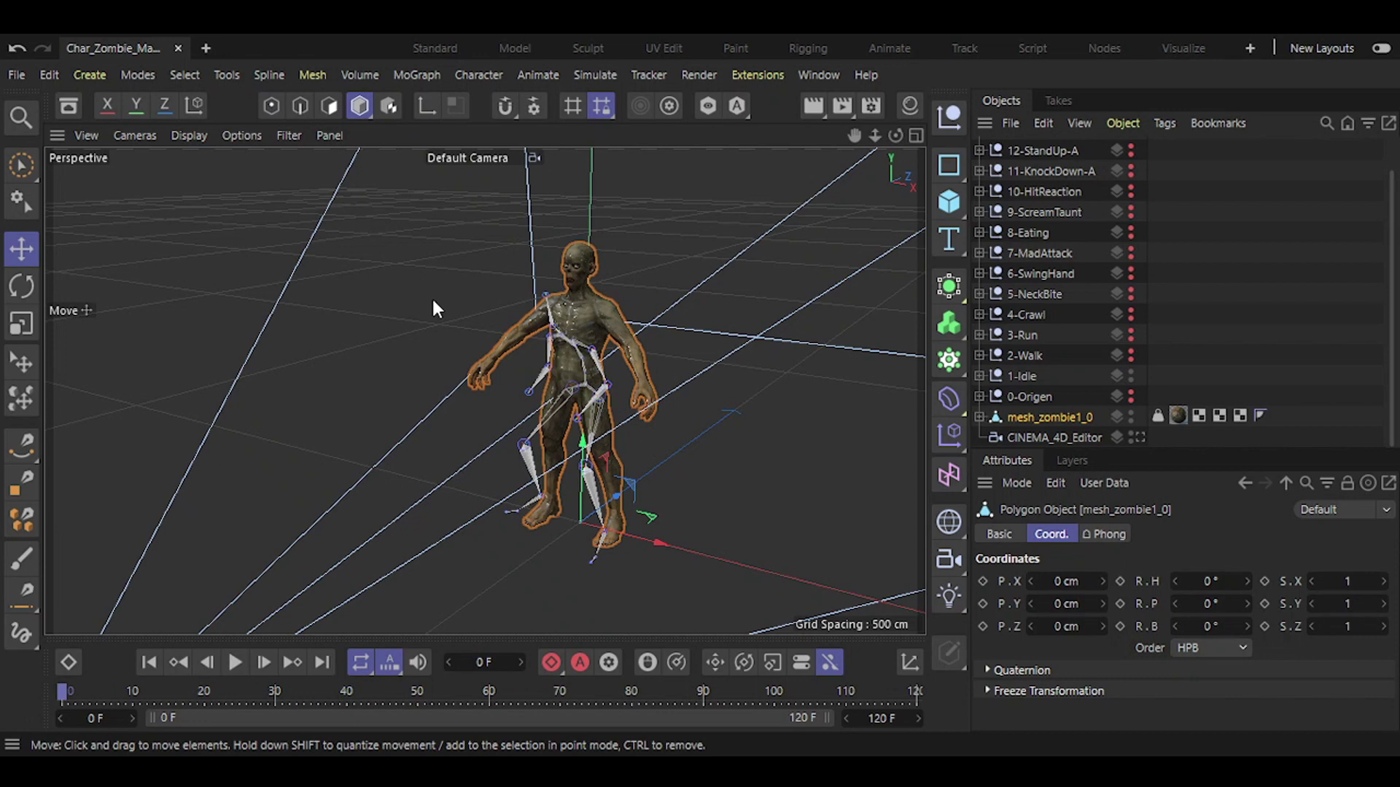
pyautogui.hotkey('ctrl', 's')
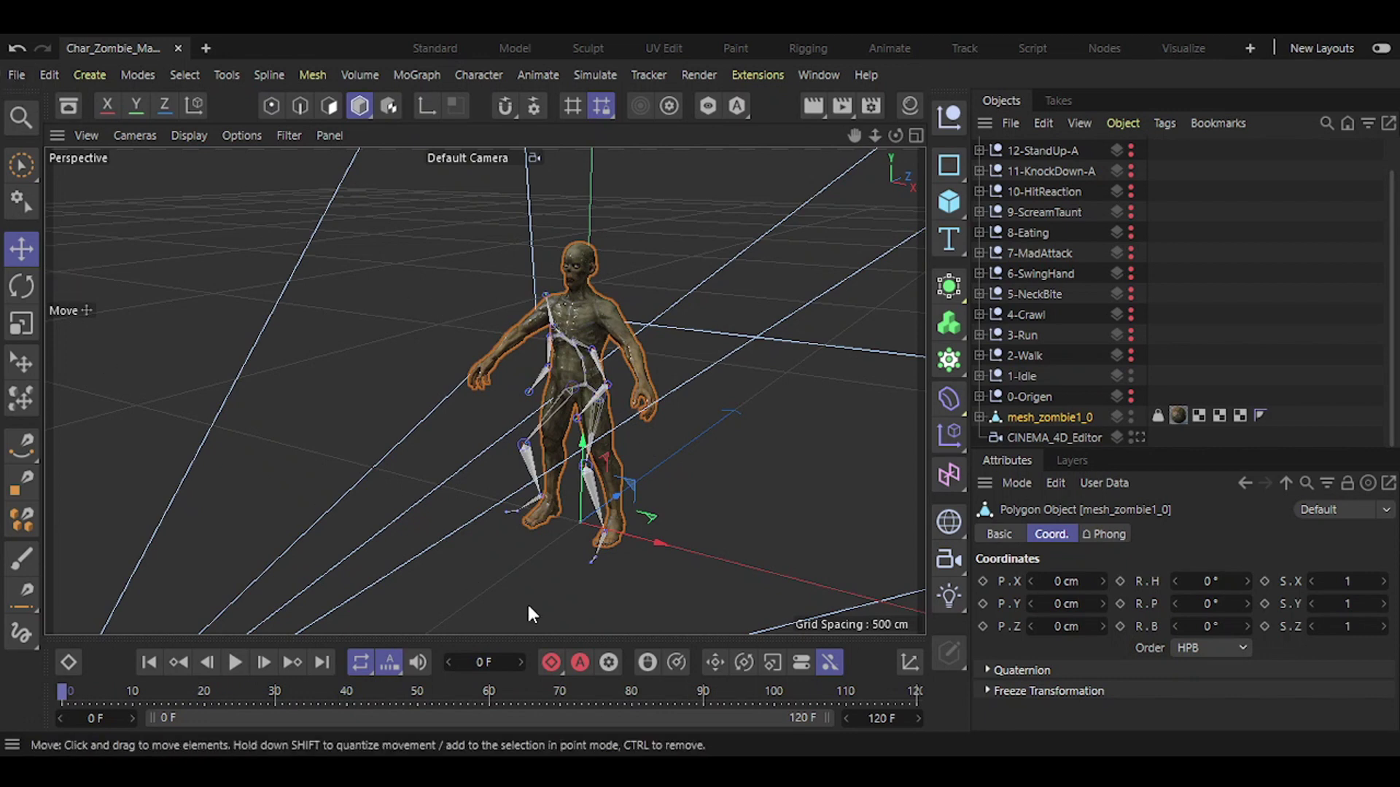